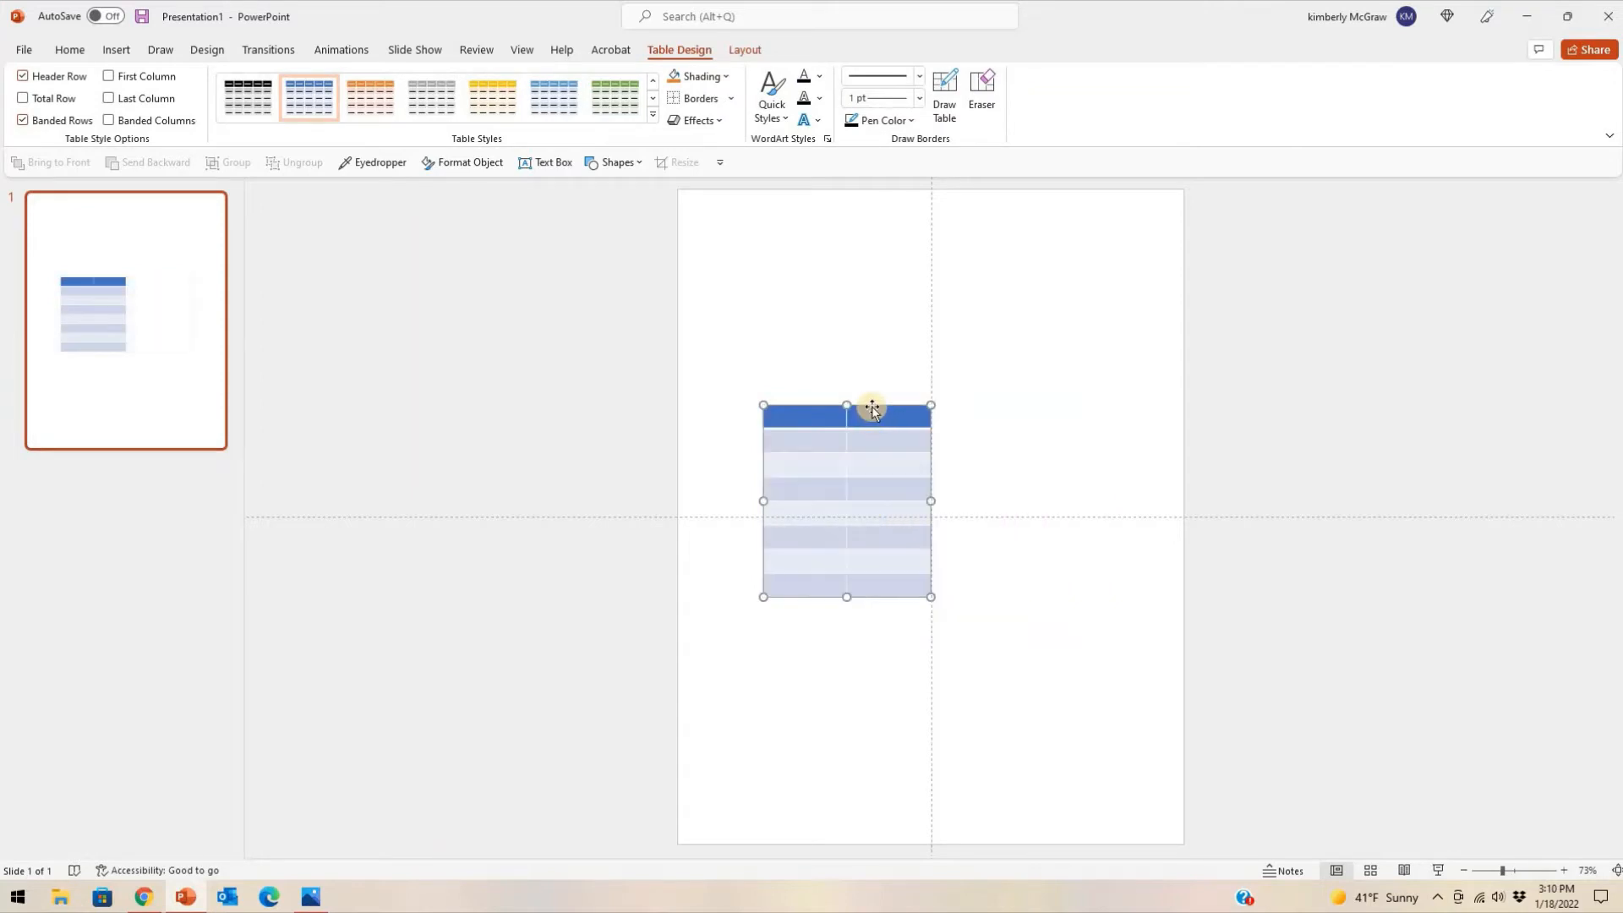
Move the table to the upper-left quarter of the page and widen it to nearly fill the page's left half
left_click_drag(871, 406, 826, 220)
left_click(843, 257)
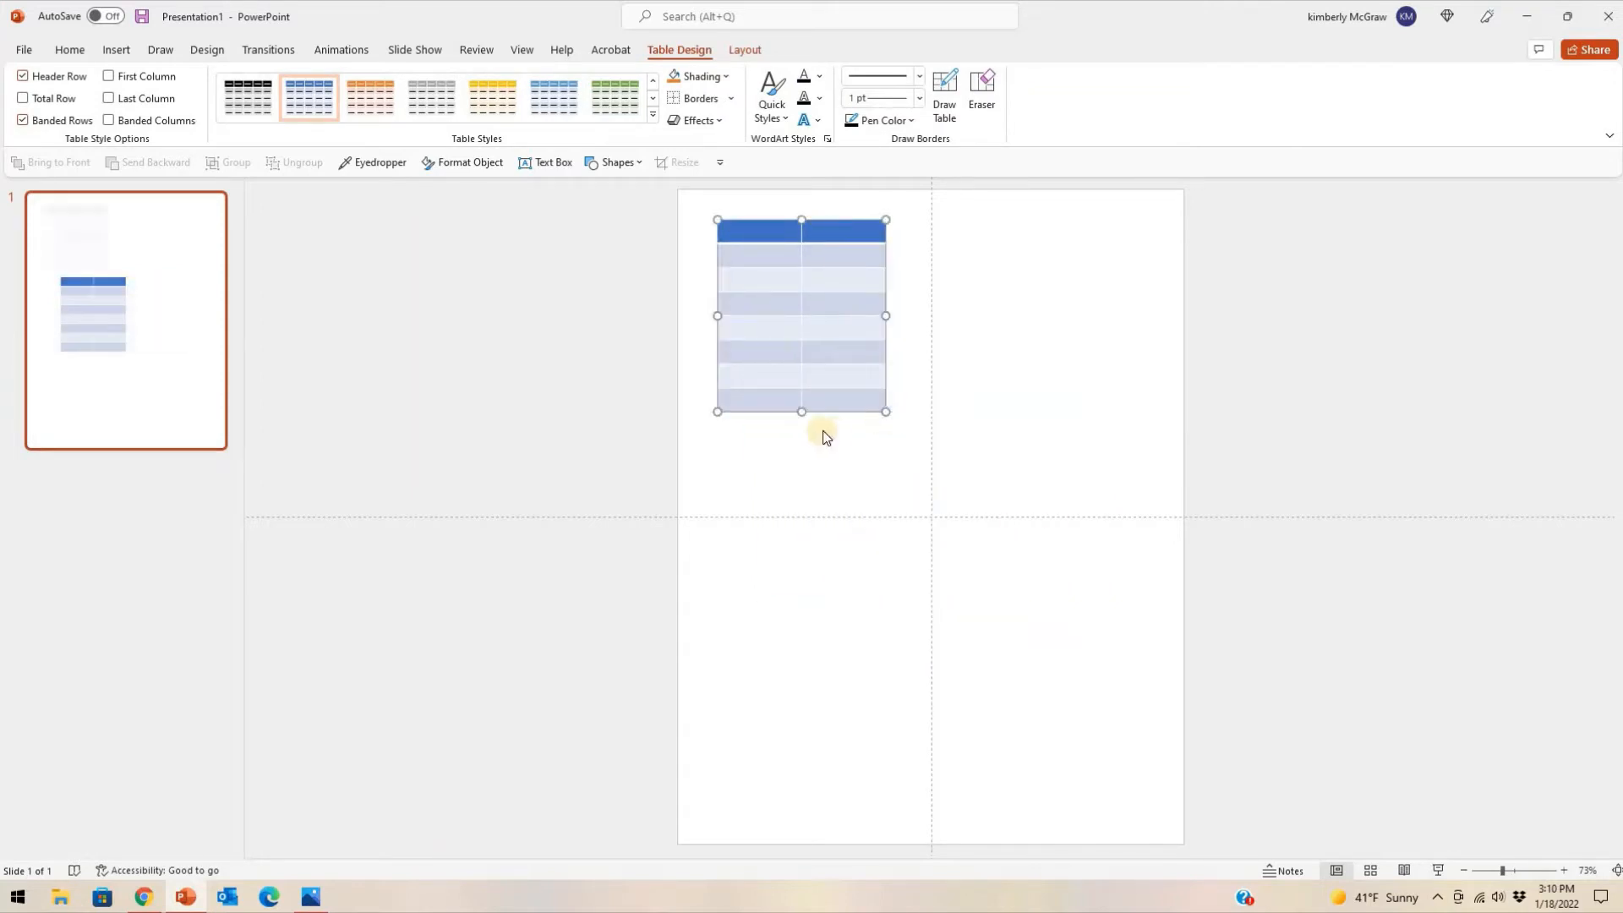
left_click_drag(718, 318, 692, 315)
left_click_drag(907, 309, 918, 309)
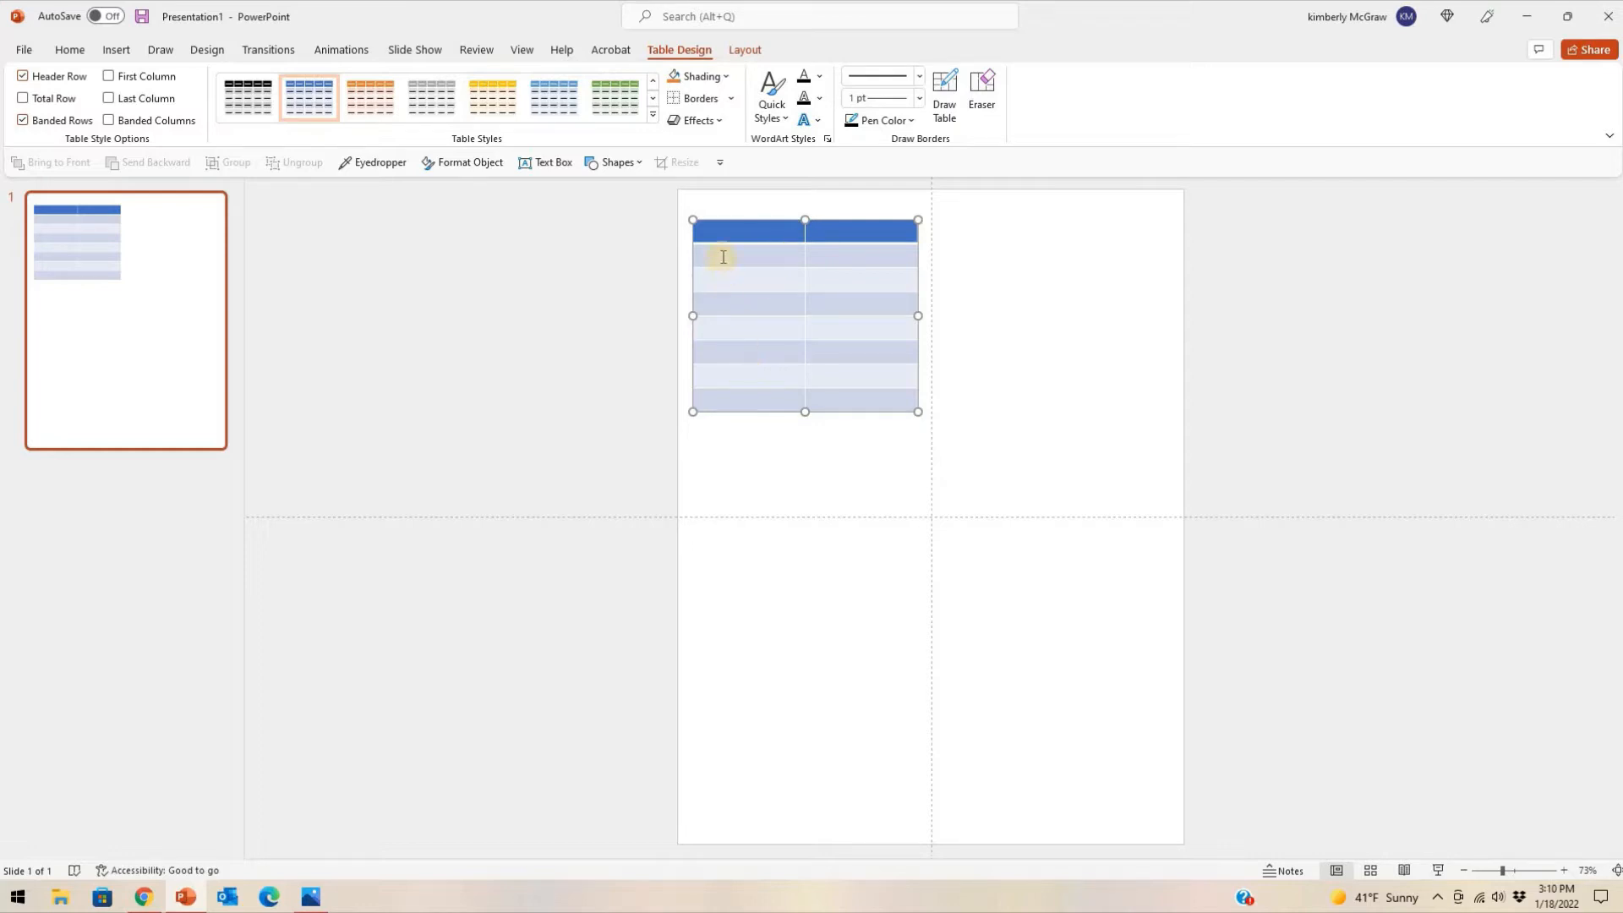
Add nine rows to the bottom of the table
right_click(754, 409)
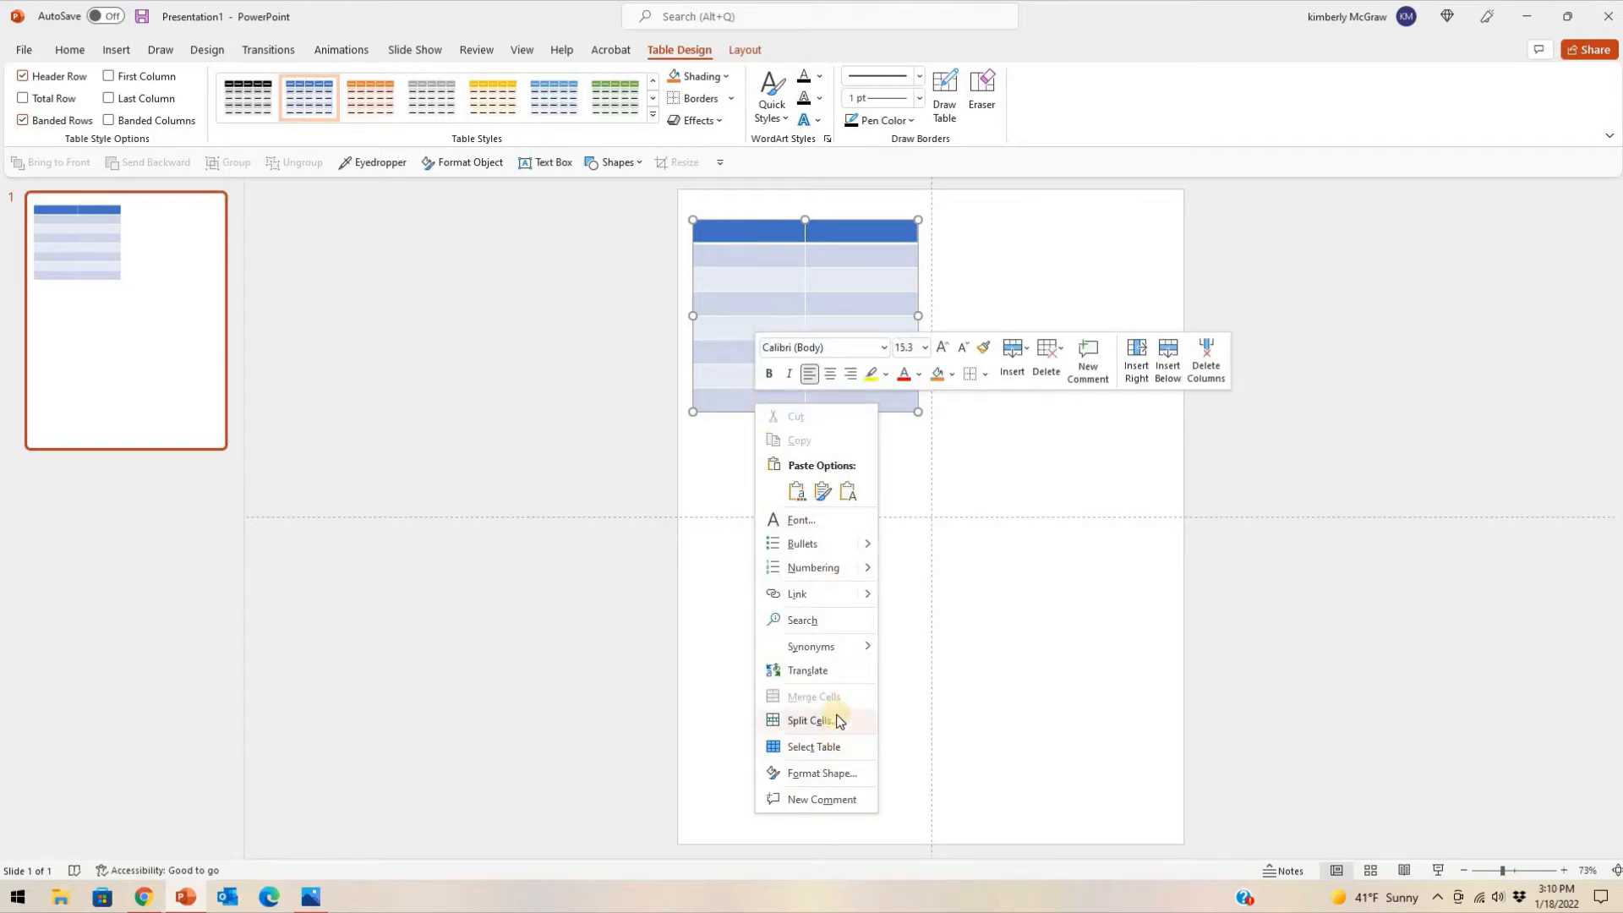
left_click(1014, 362)
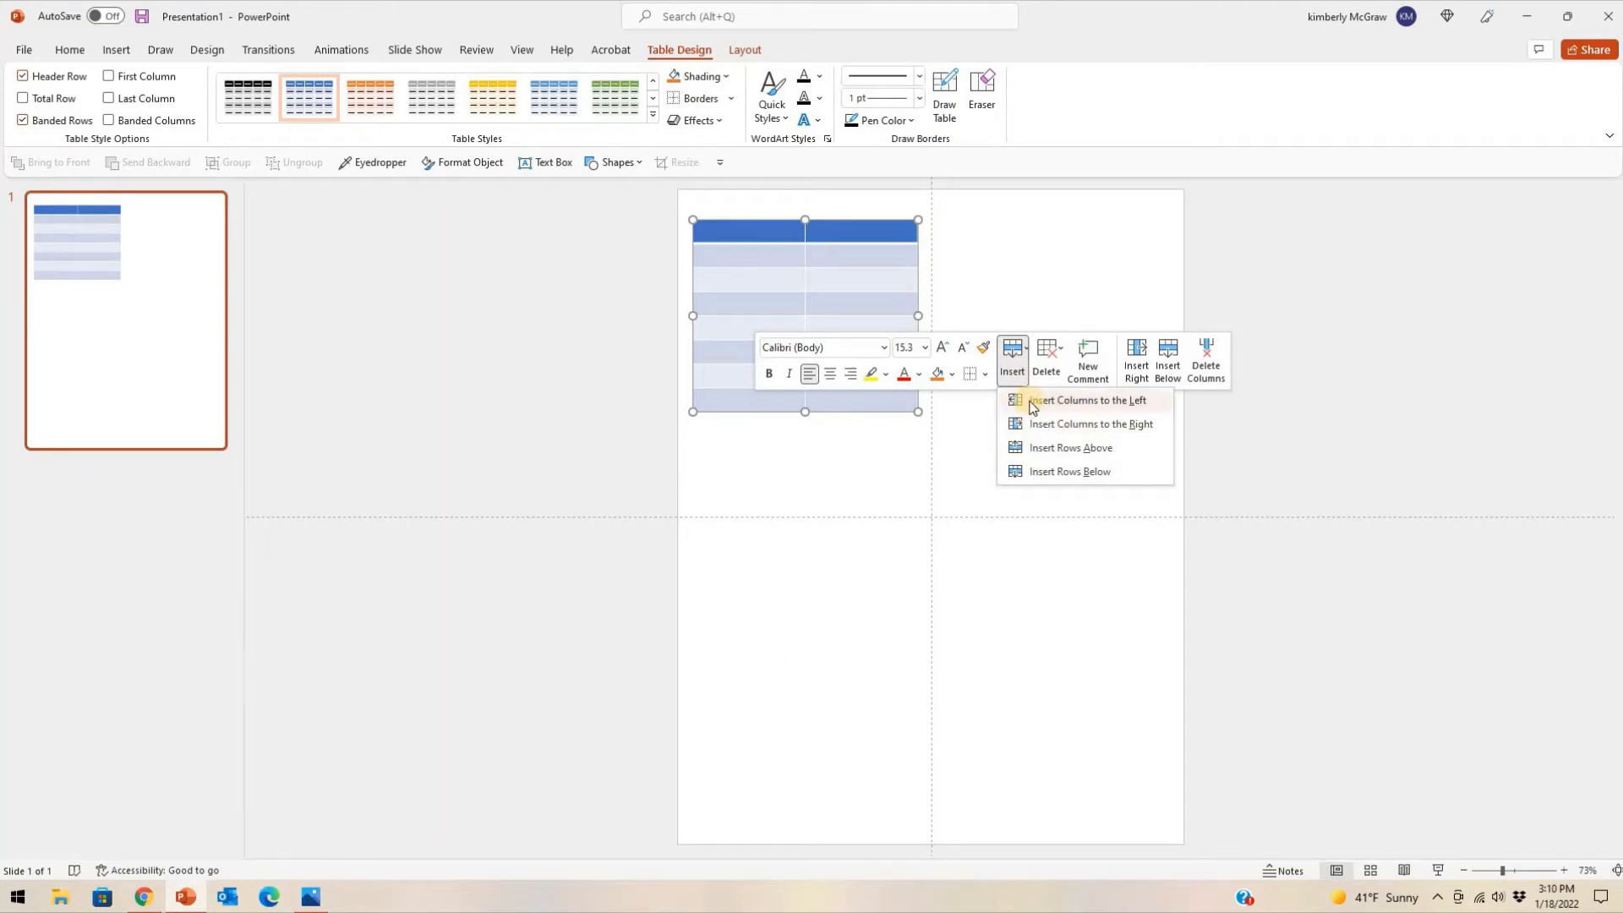
left_click(1038, 472)
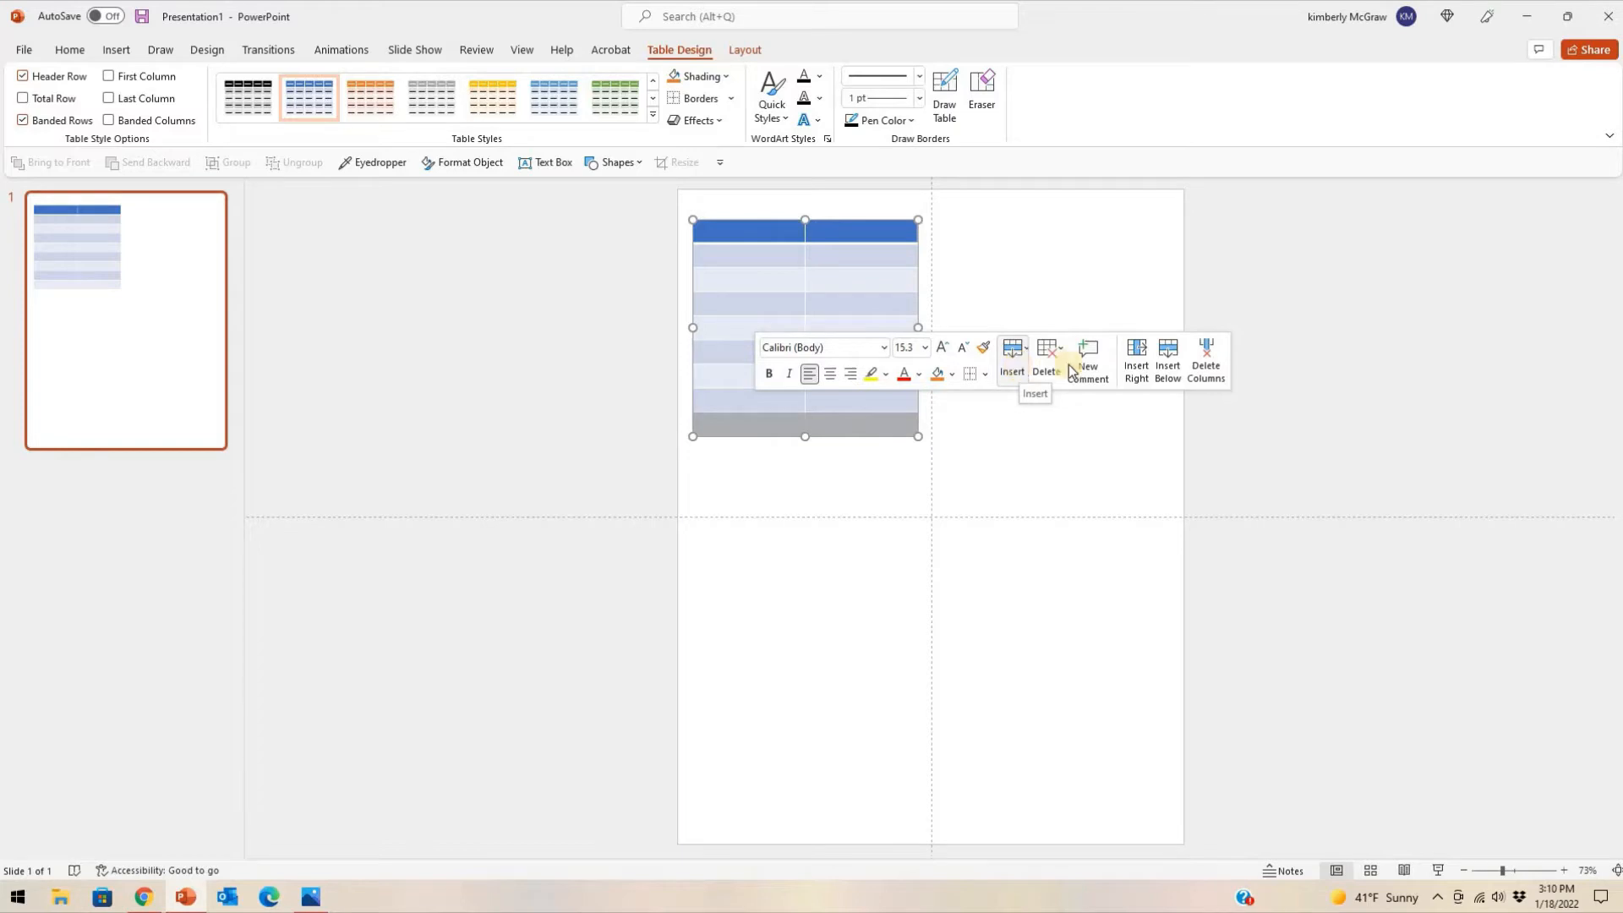
left_click(71, 51)
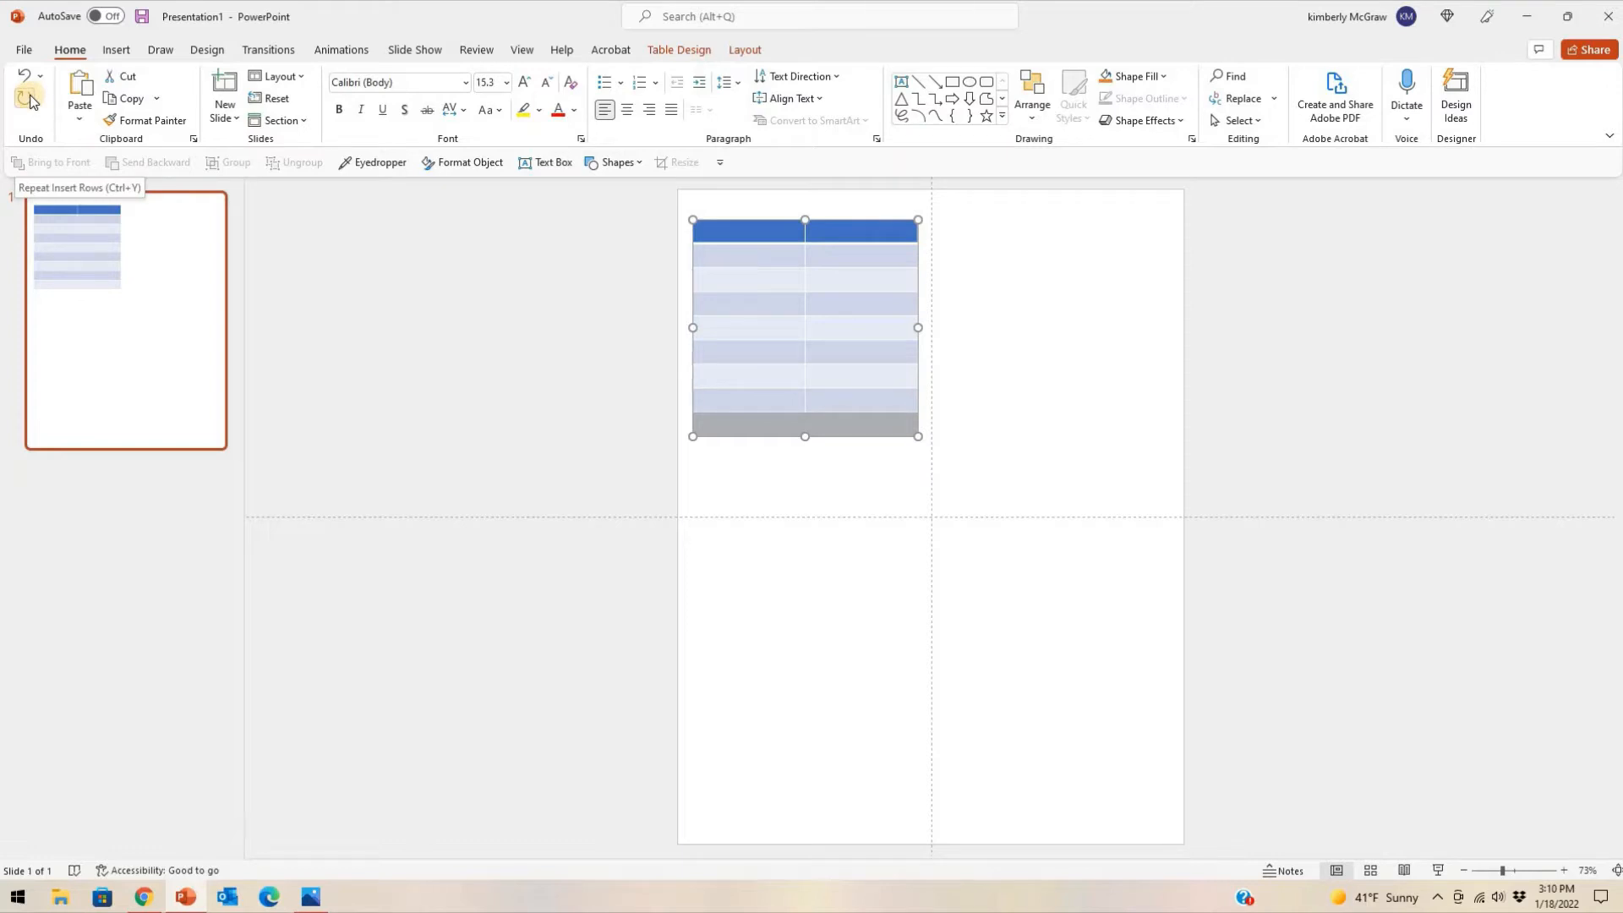
left_click(27, 100)
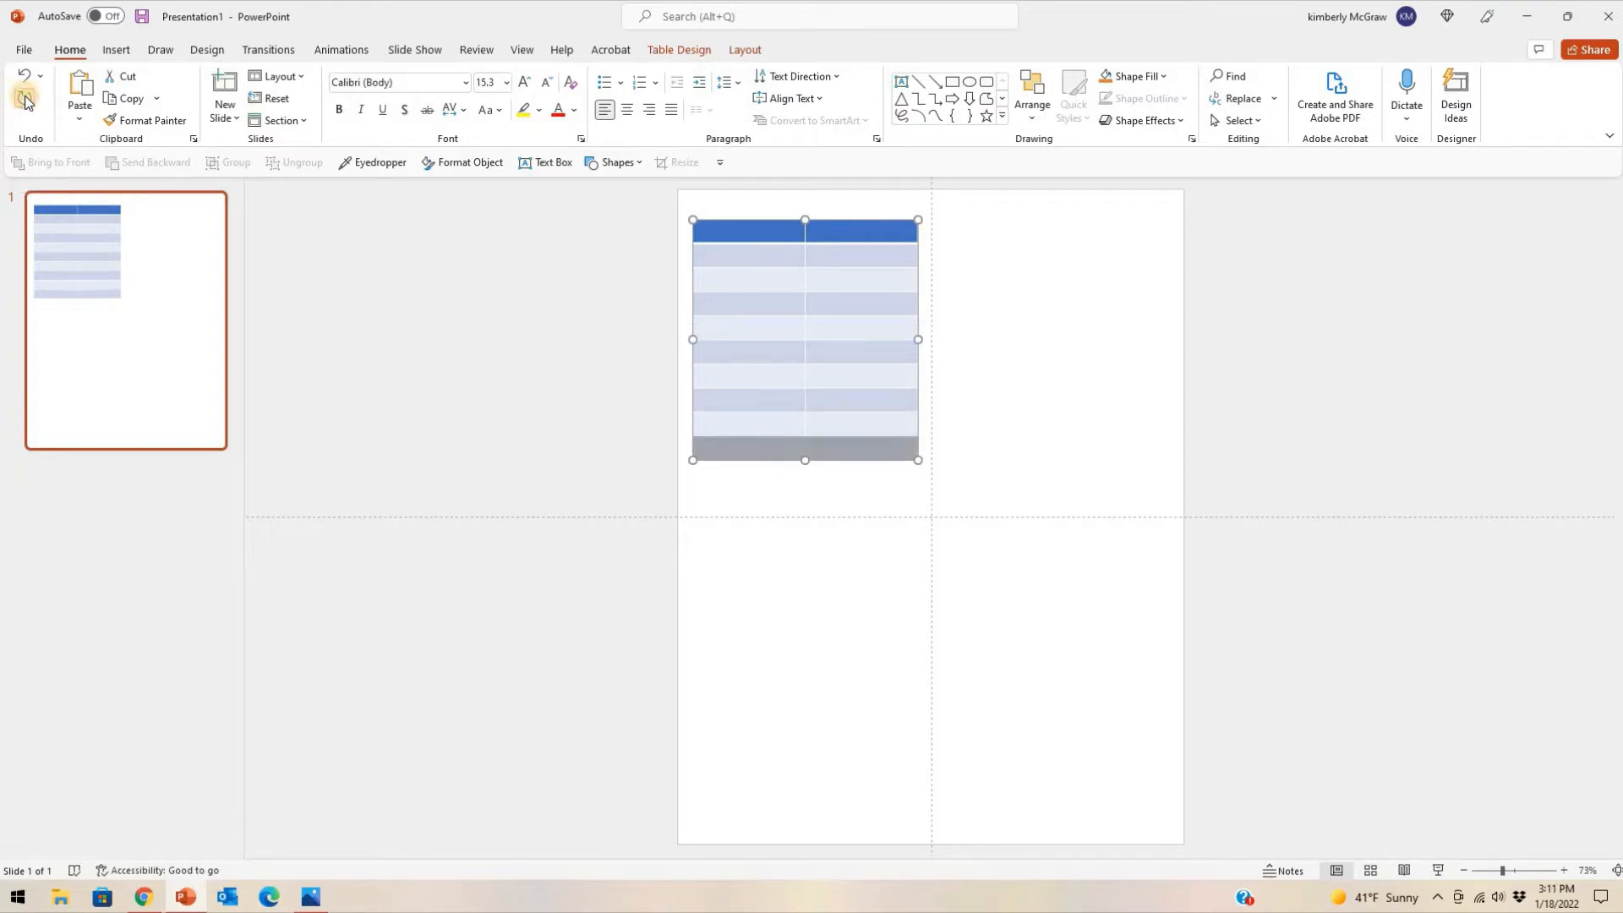
left_click(27, 100)
left_click(27, 100)
left_click(27, 99)
left_click(27, 100)
left_click(27, 100)
left_click(27, 99)
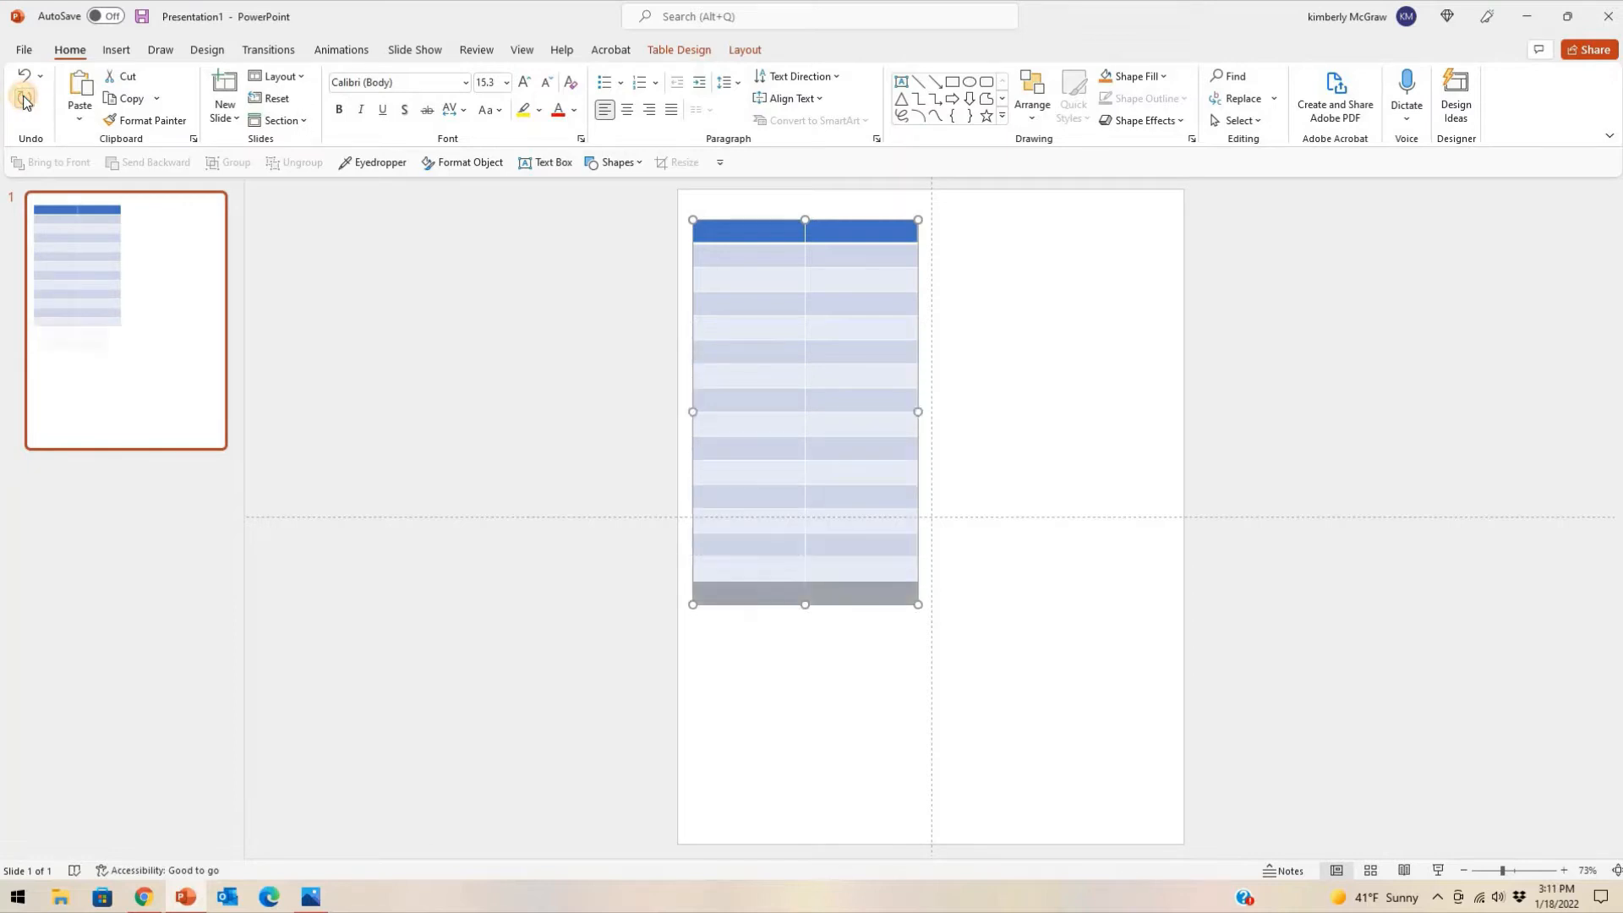
left_click(24, 100)
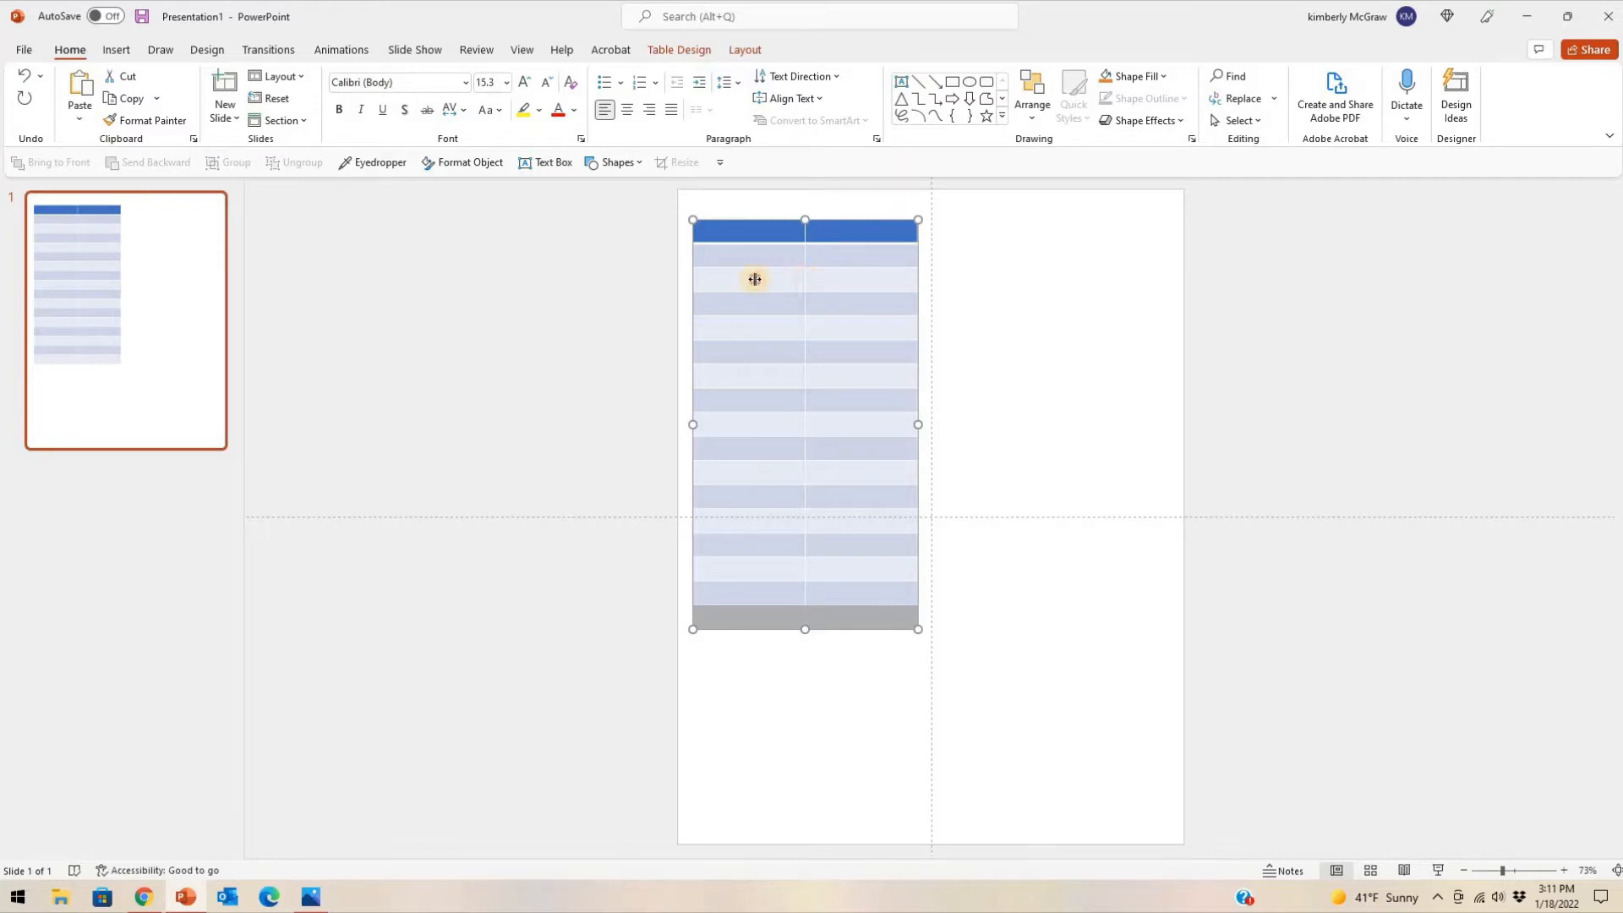
Enter 6am and 7am in the first two cells below the header of the first column and narrow that column
left_click(717, 255)
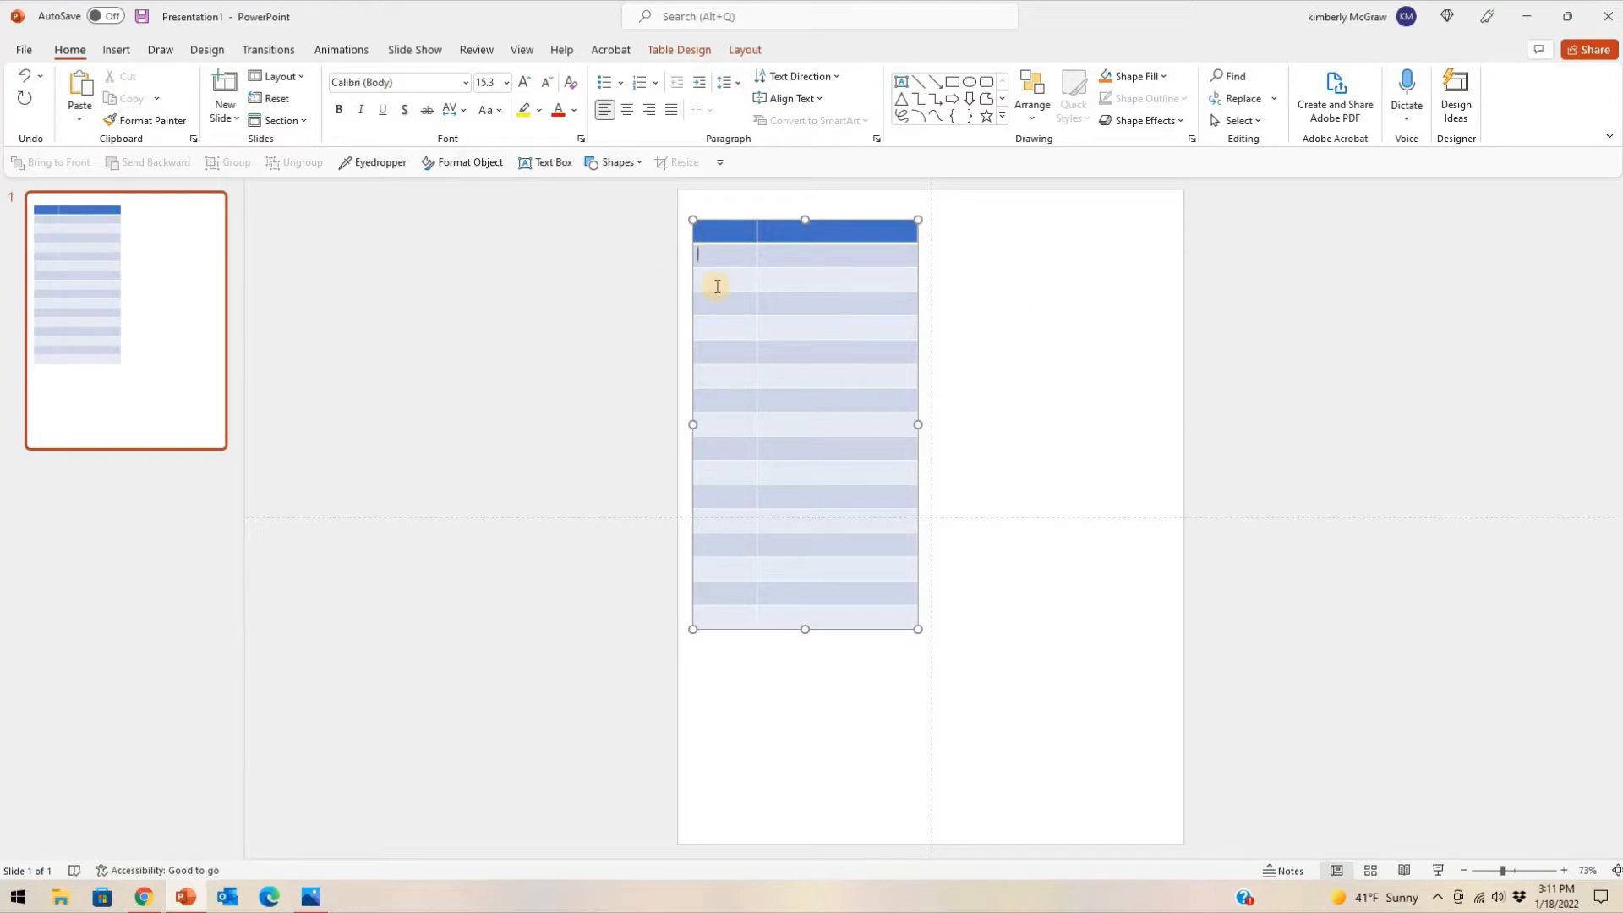
type("6am")
left_click(723, 281)
type("7am")
left_click_drag(756, 281, 739, 282)
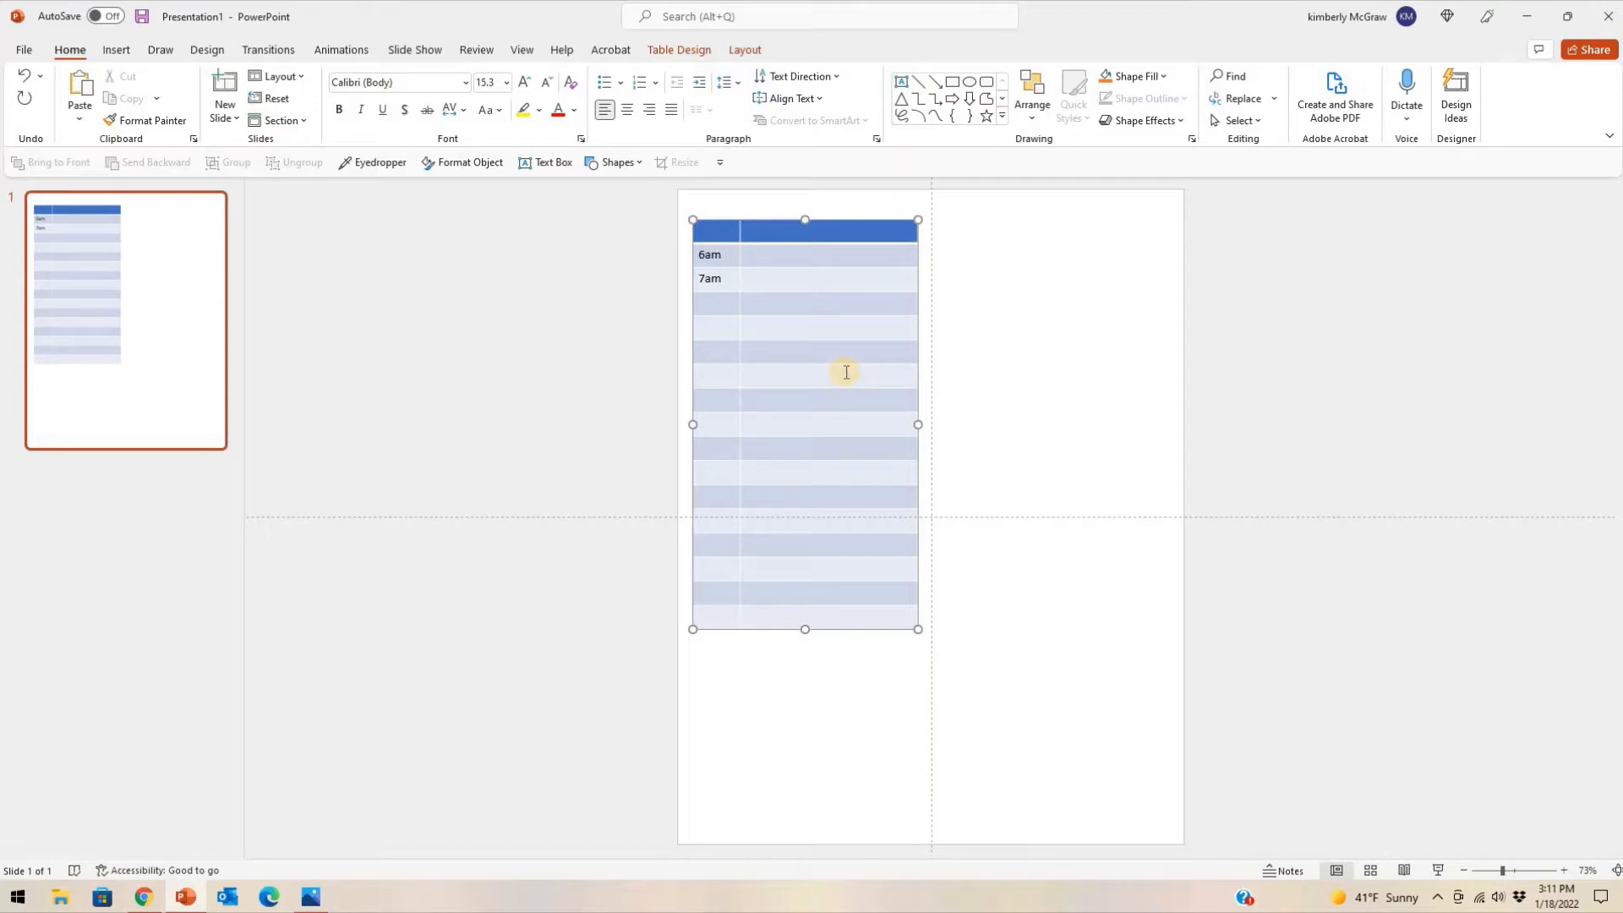
right_click(801, 256)
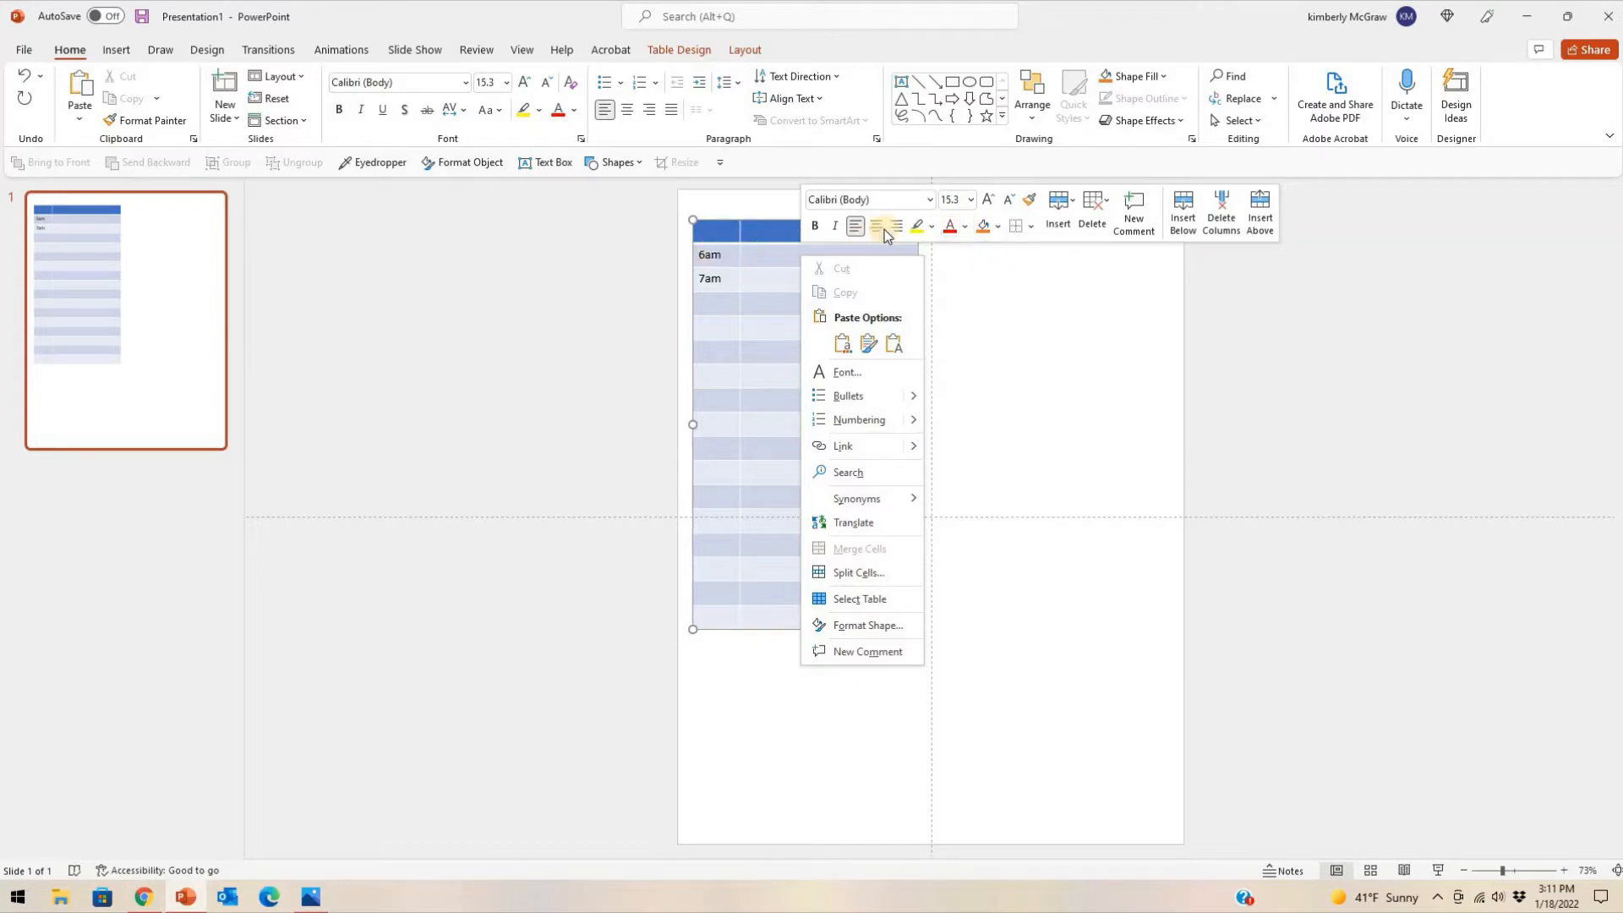
left_click(994, 227)
left_click(994, 227)
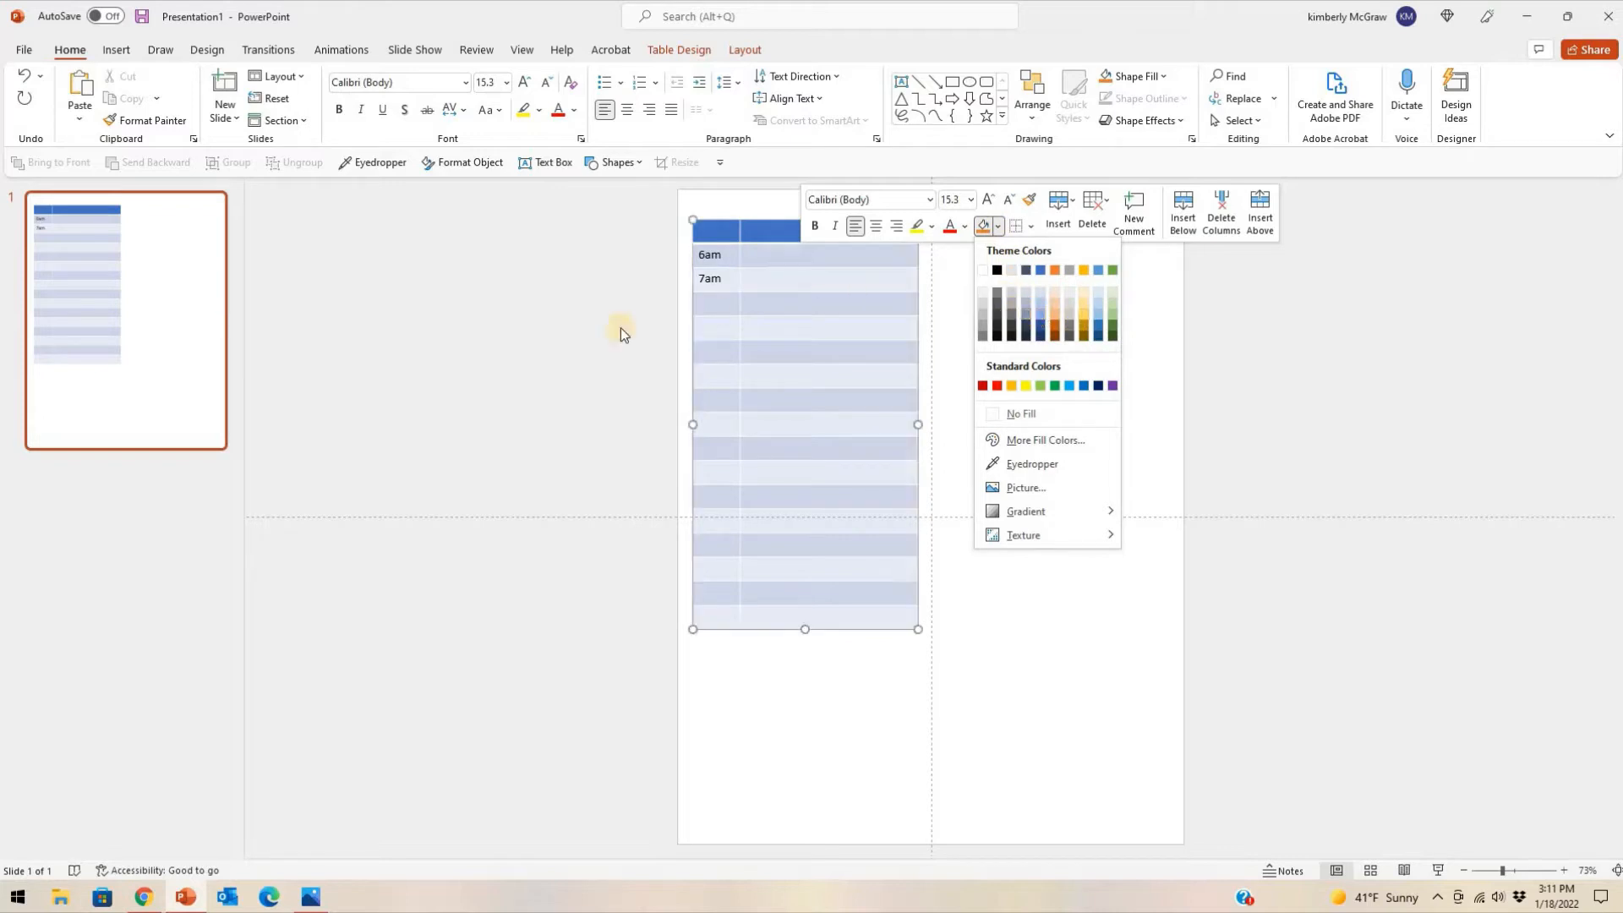
left_click(807, 256)
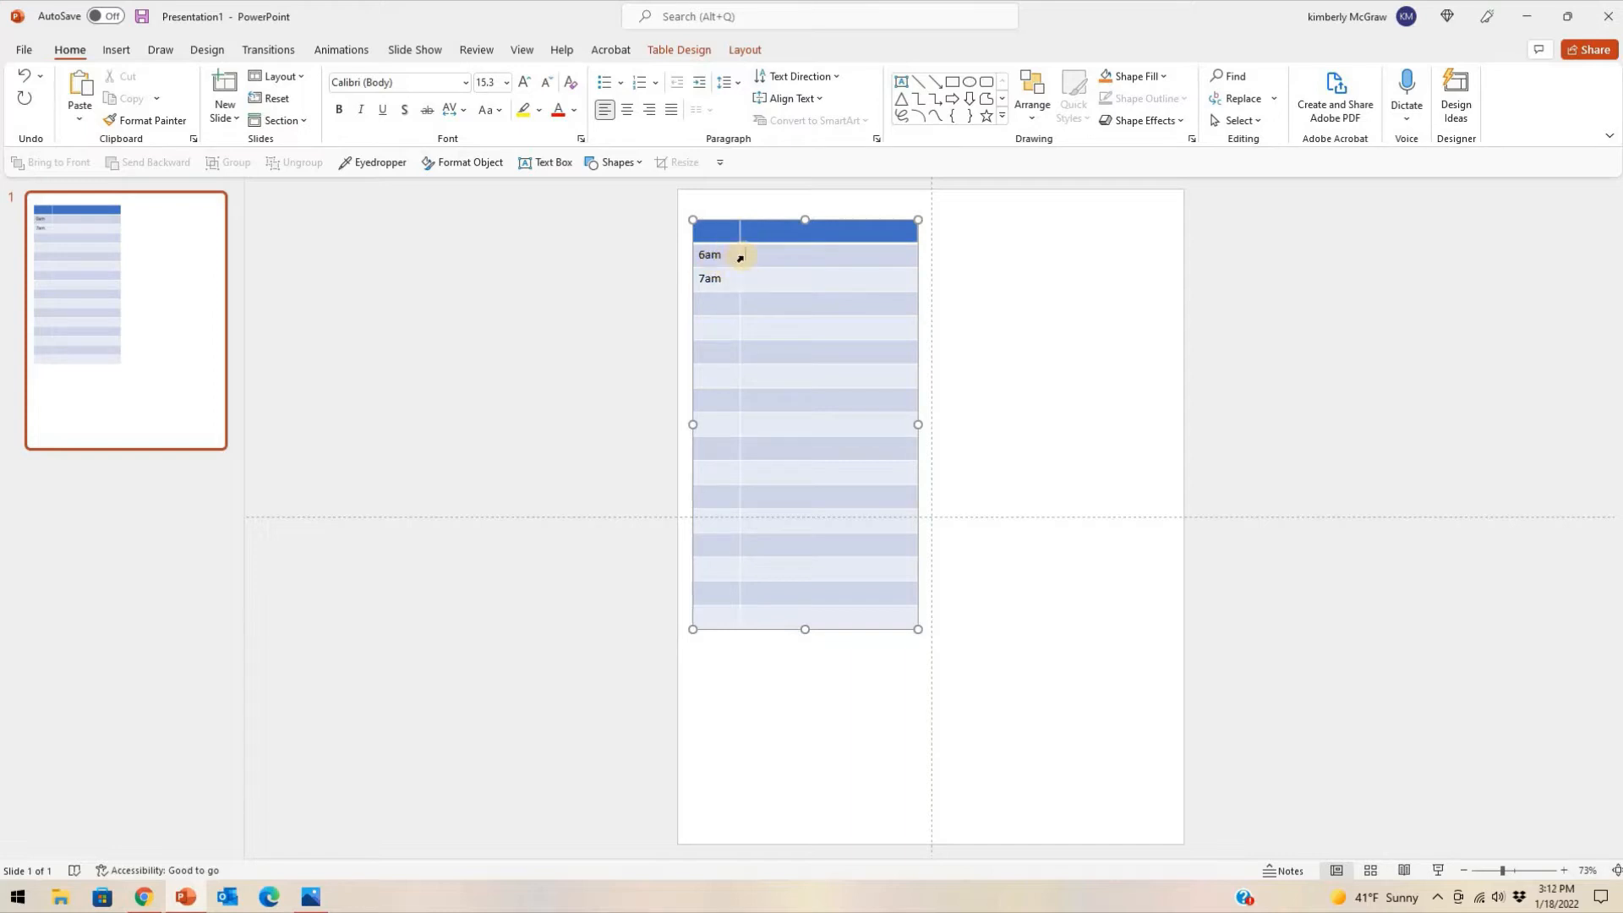
Add a text box reading "Daily Schedule" over the table's header row and move it down to the 7am row
left_click(546, 162)
left_click_drag(743, 222, 916, 240)
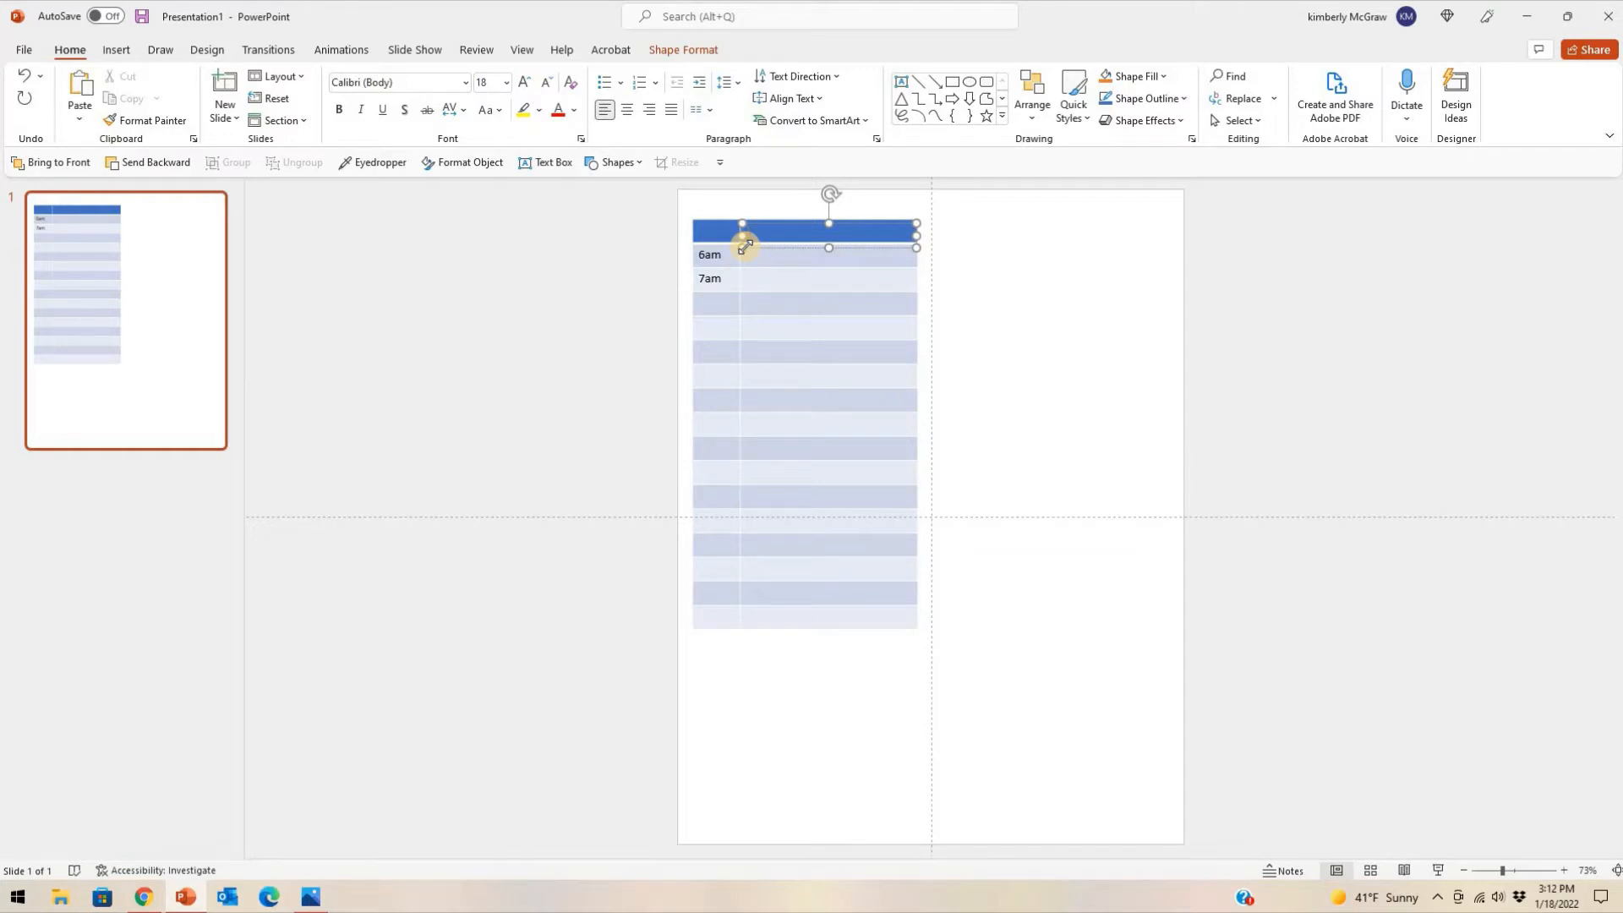
type("Ja")
type("ily ")
type("se")
key("BackSpace")
key("BackSpace")
type("Sch")
left_click_drag(850, 255, 852, 304)
Enter "Daily Schedule" directly in the second header cell and center it
left_click(847, 232)
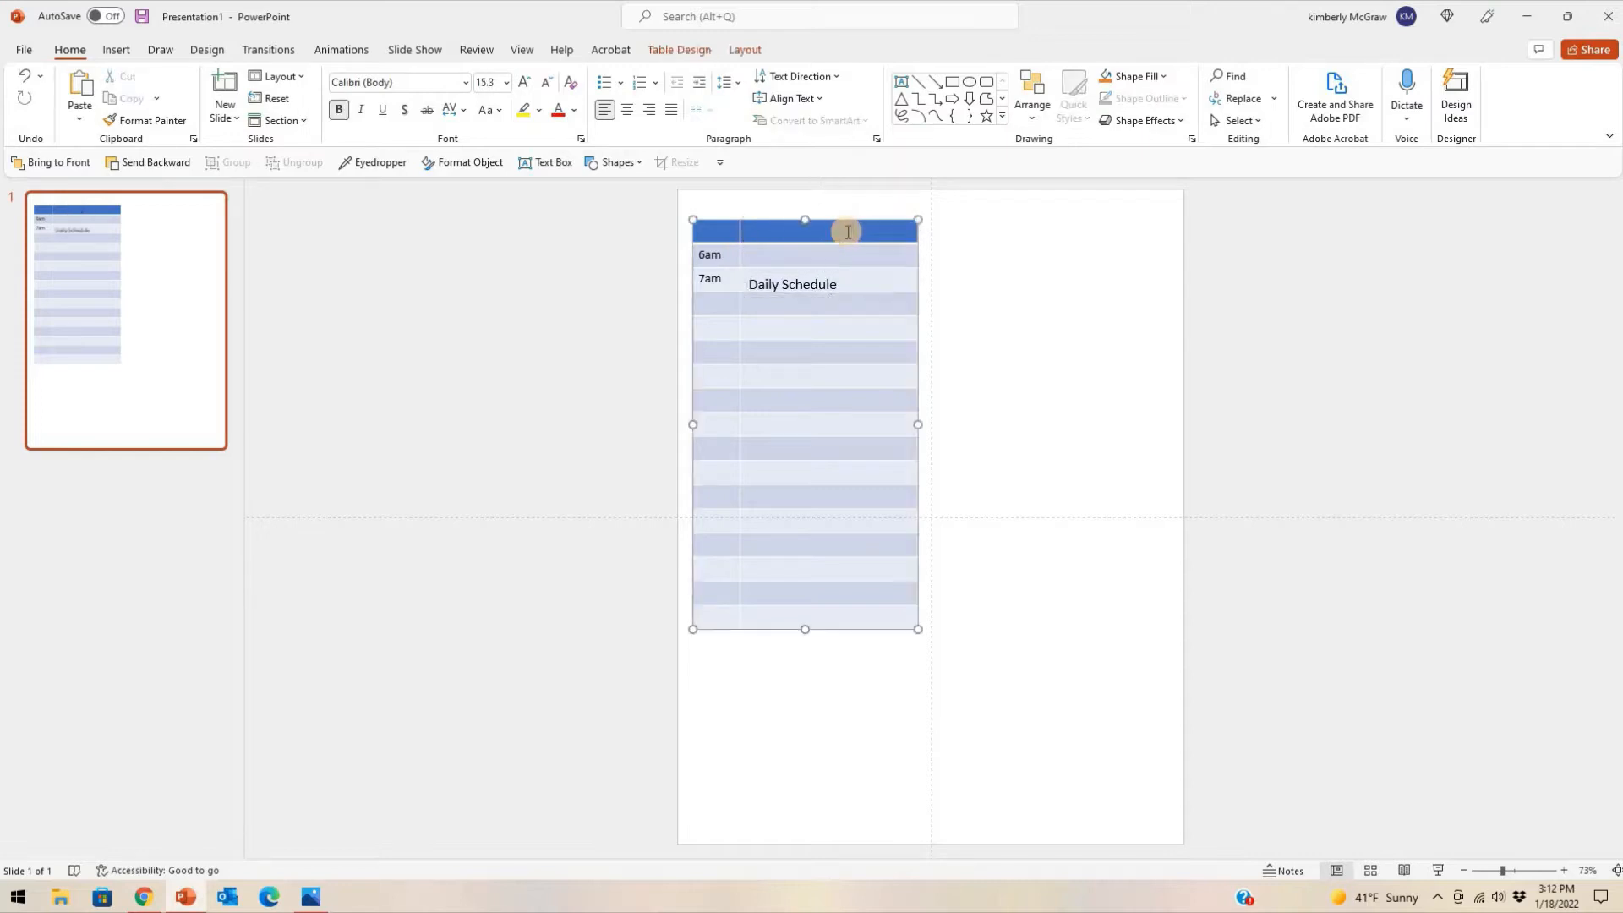
type("daily Schedule")
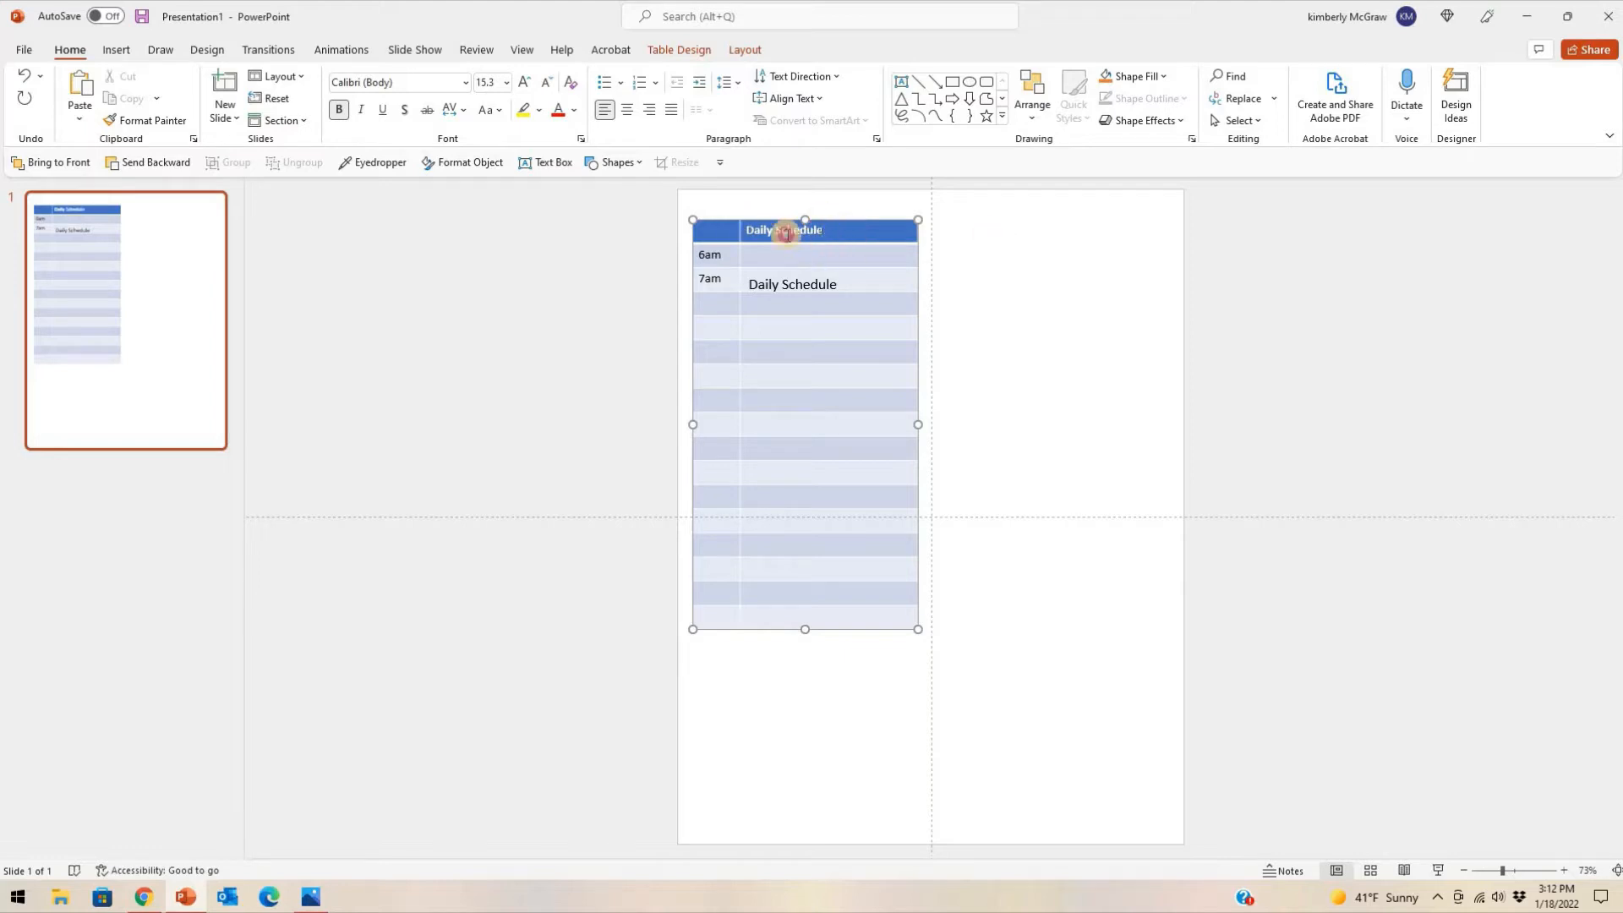
left_click_drag(787, 235, 758, 236)
left_click(853, 208)
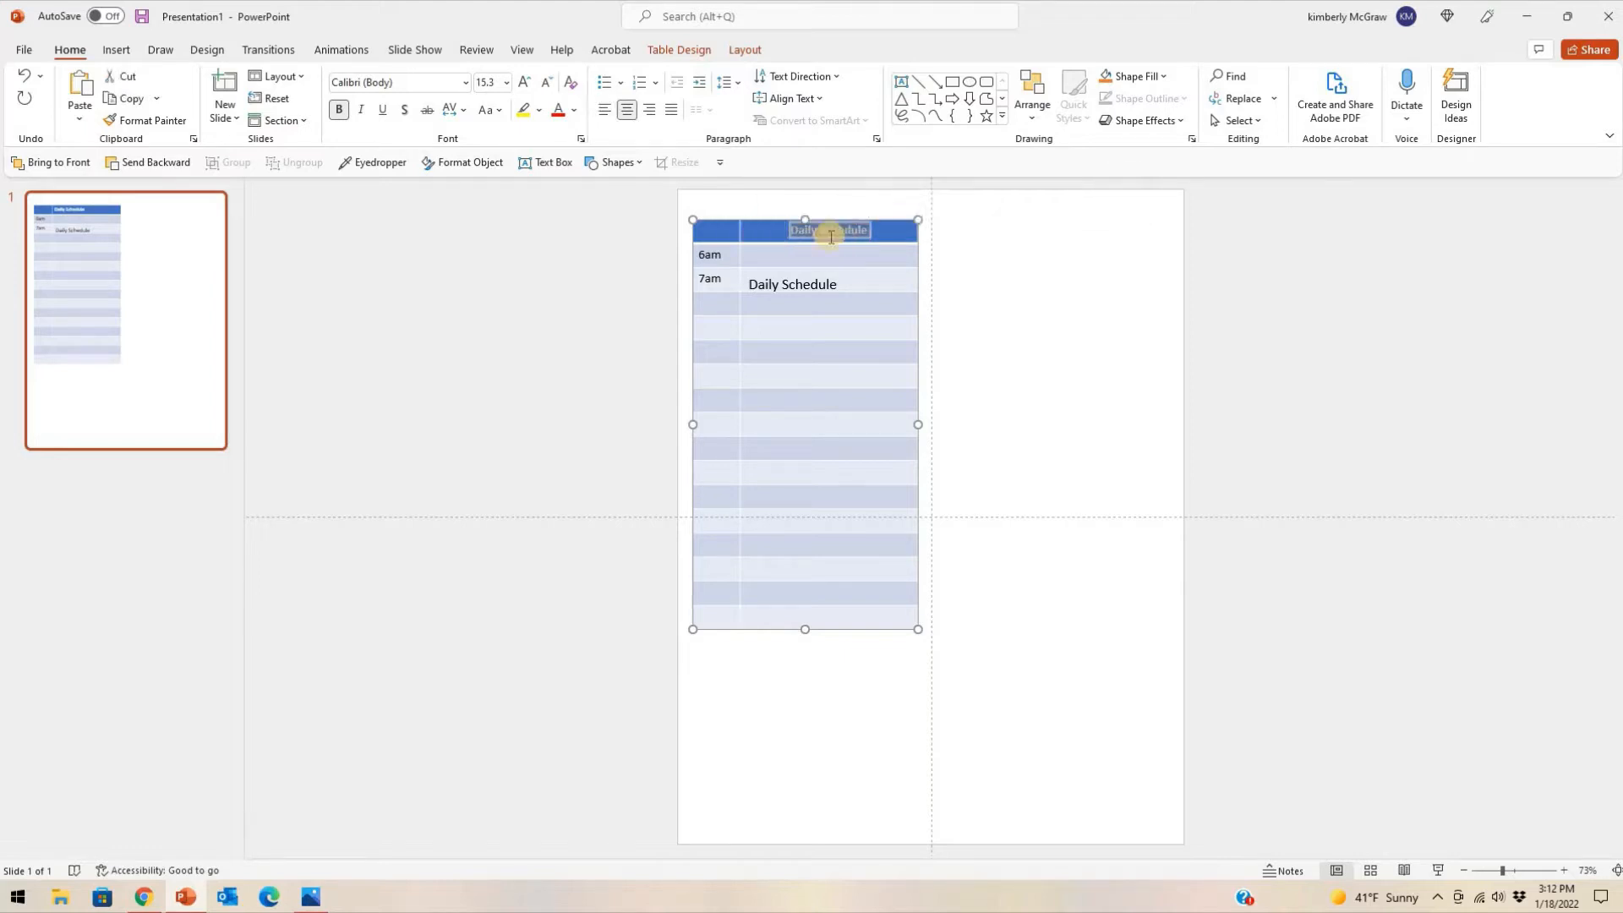
left_click(891, 235)
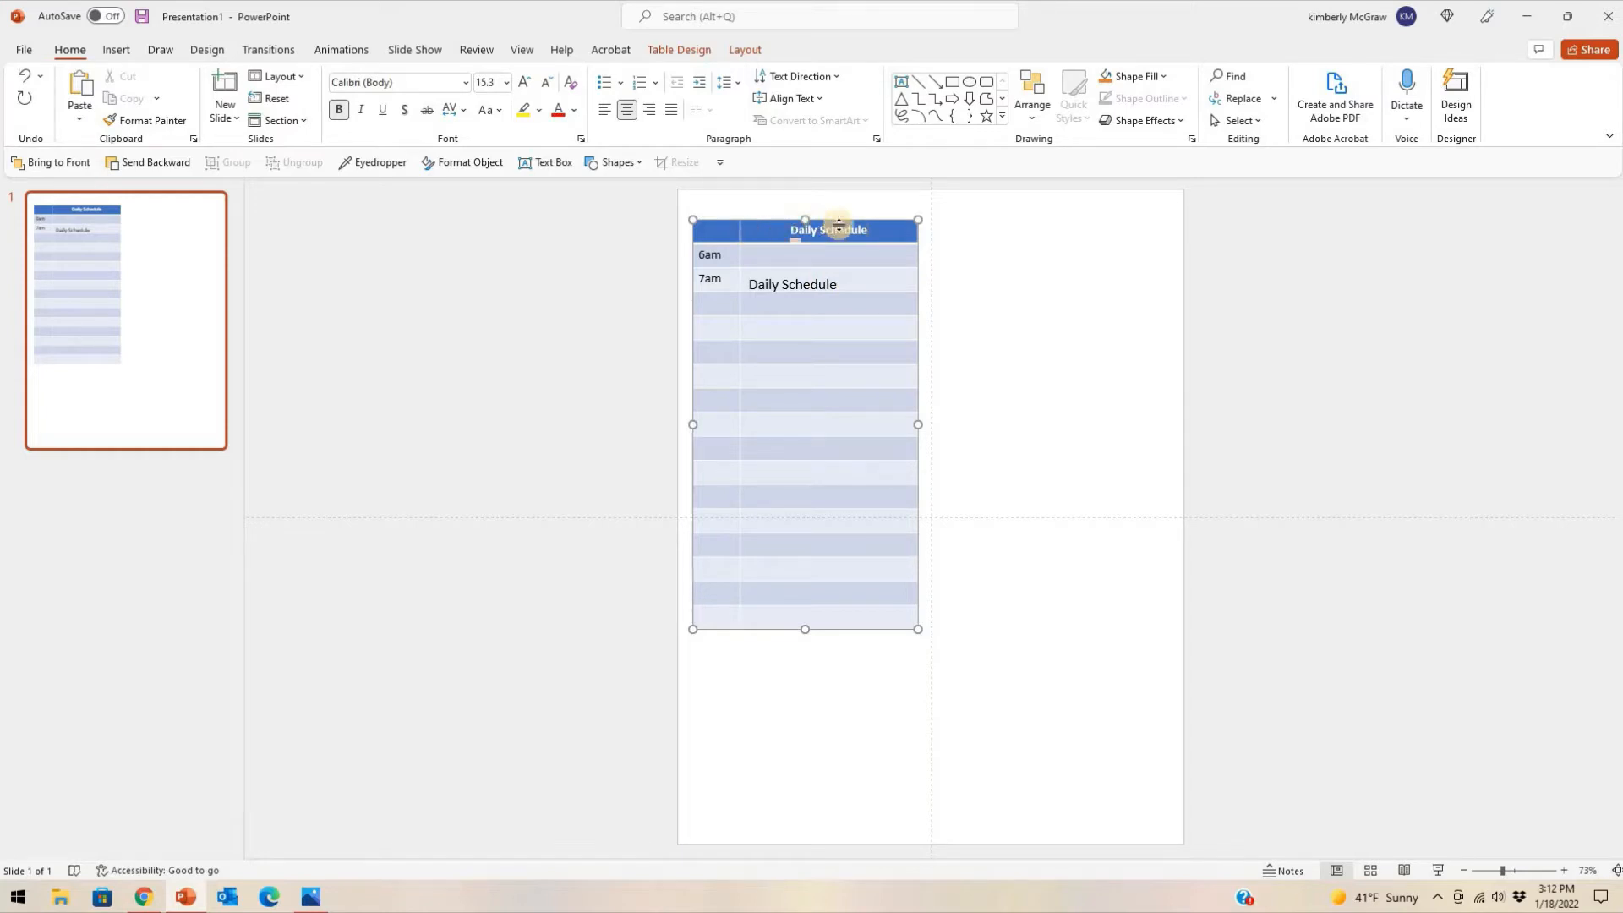
Delete the header cell's text and place the "Daily Schedule" text box over that cell instead
left_click_drag(871, 230, 782, 229)
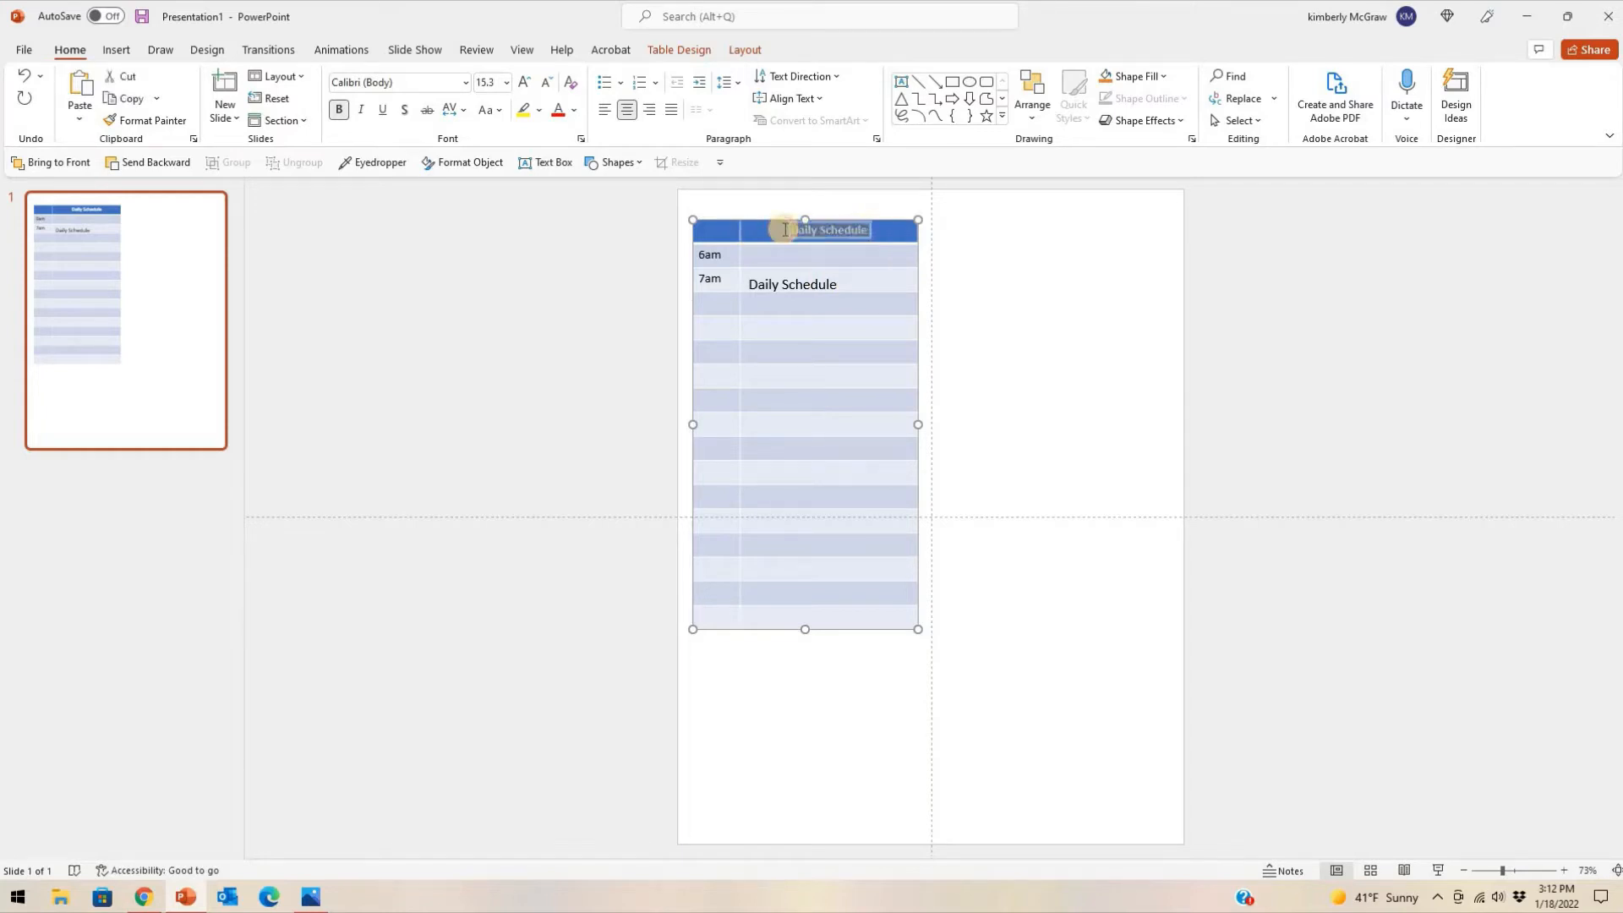
key("Delete")
left_click_drag(841, 279, 837, 224)
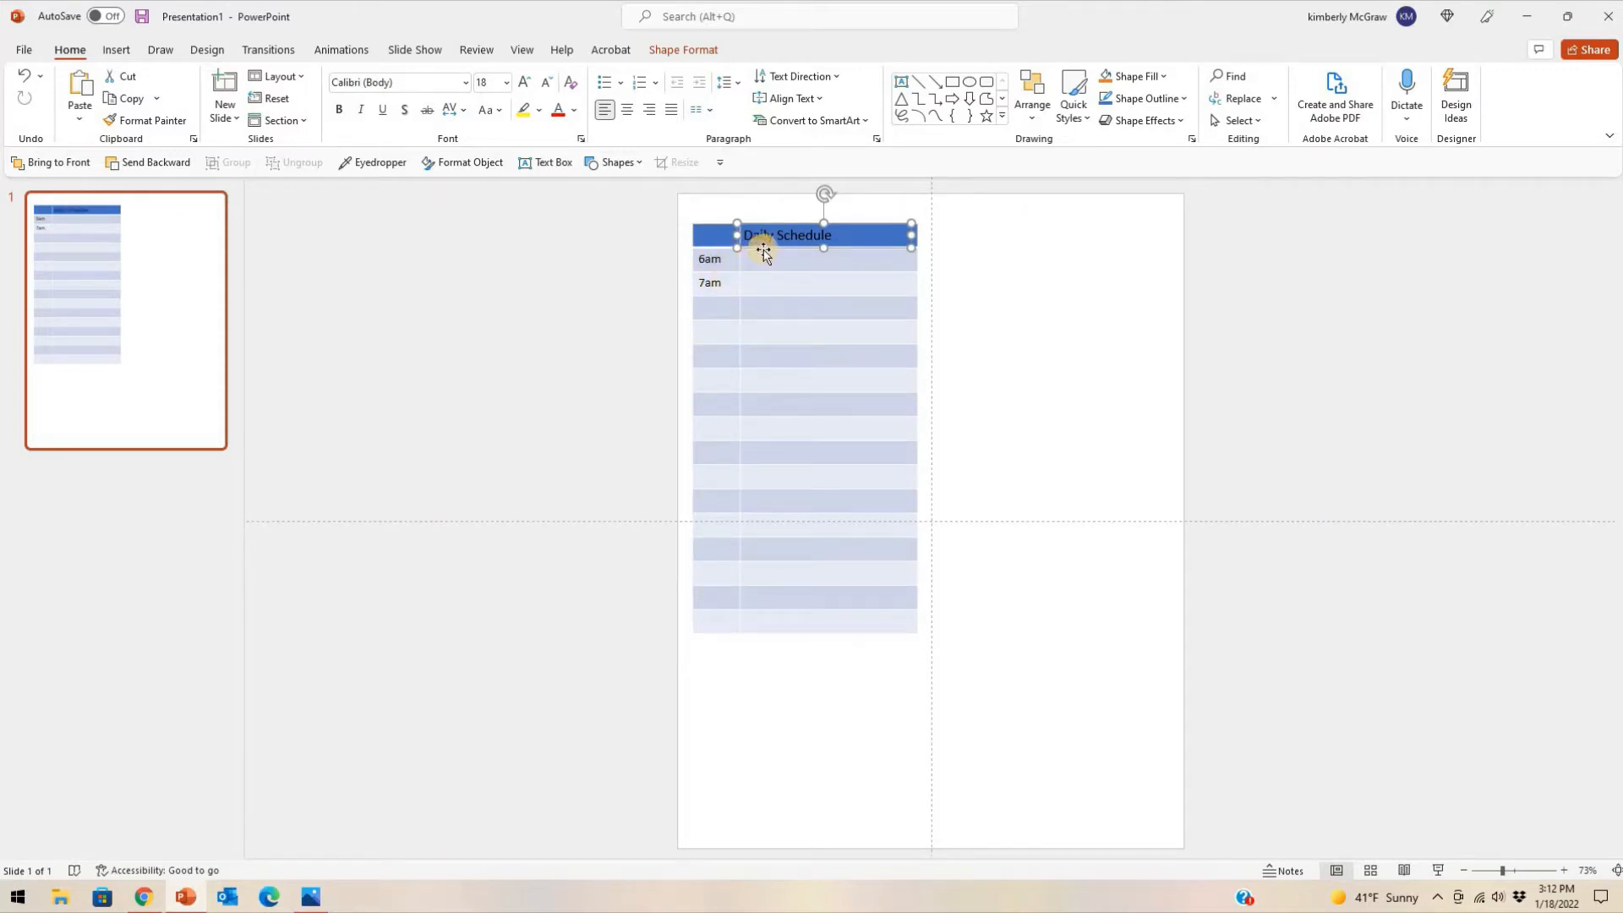
left_click(725, 291)
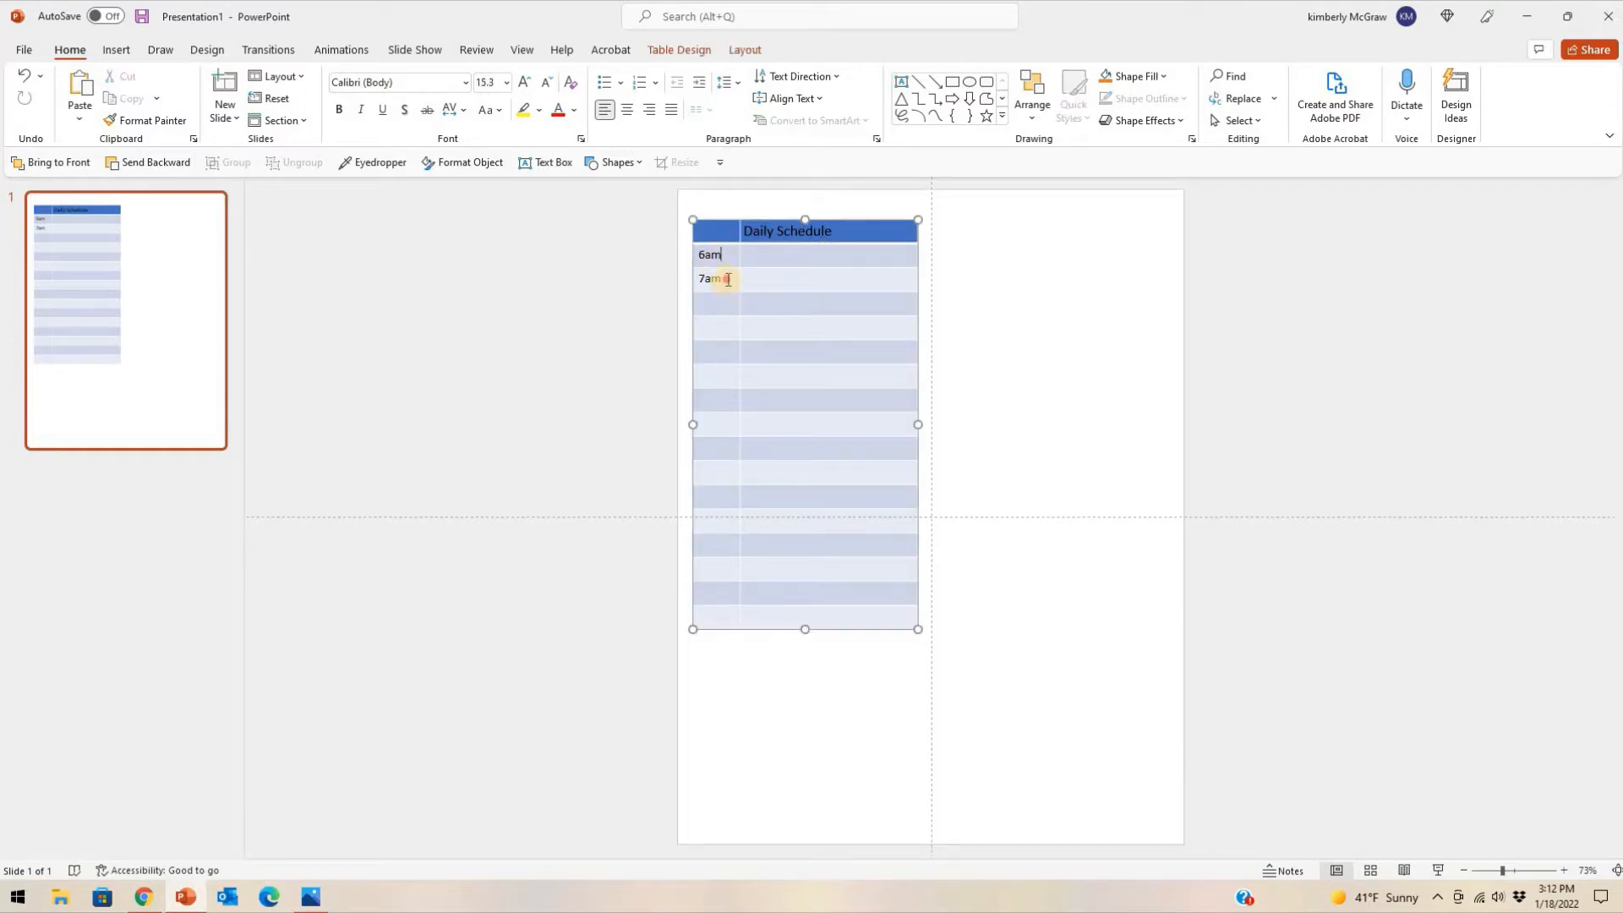
Delete the "Daily Schedule" text box and the whole table from the slide
left_click(835, 230)
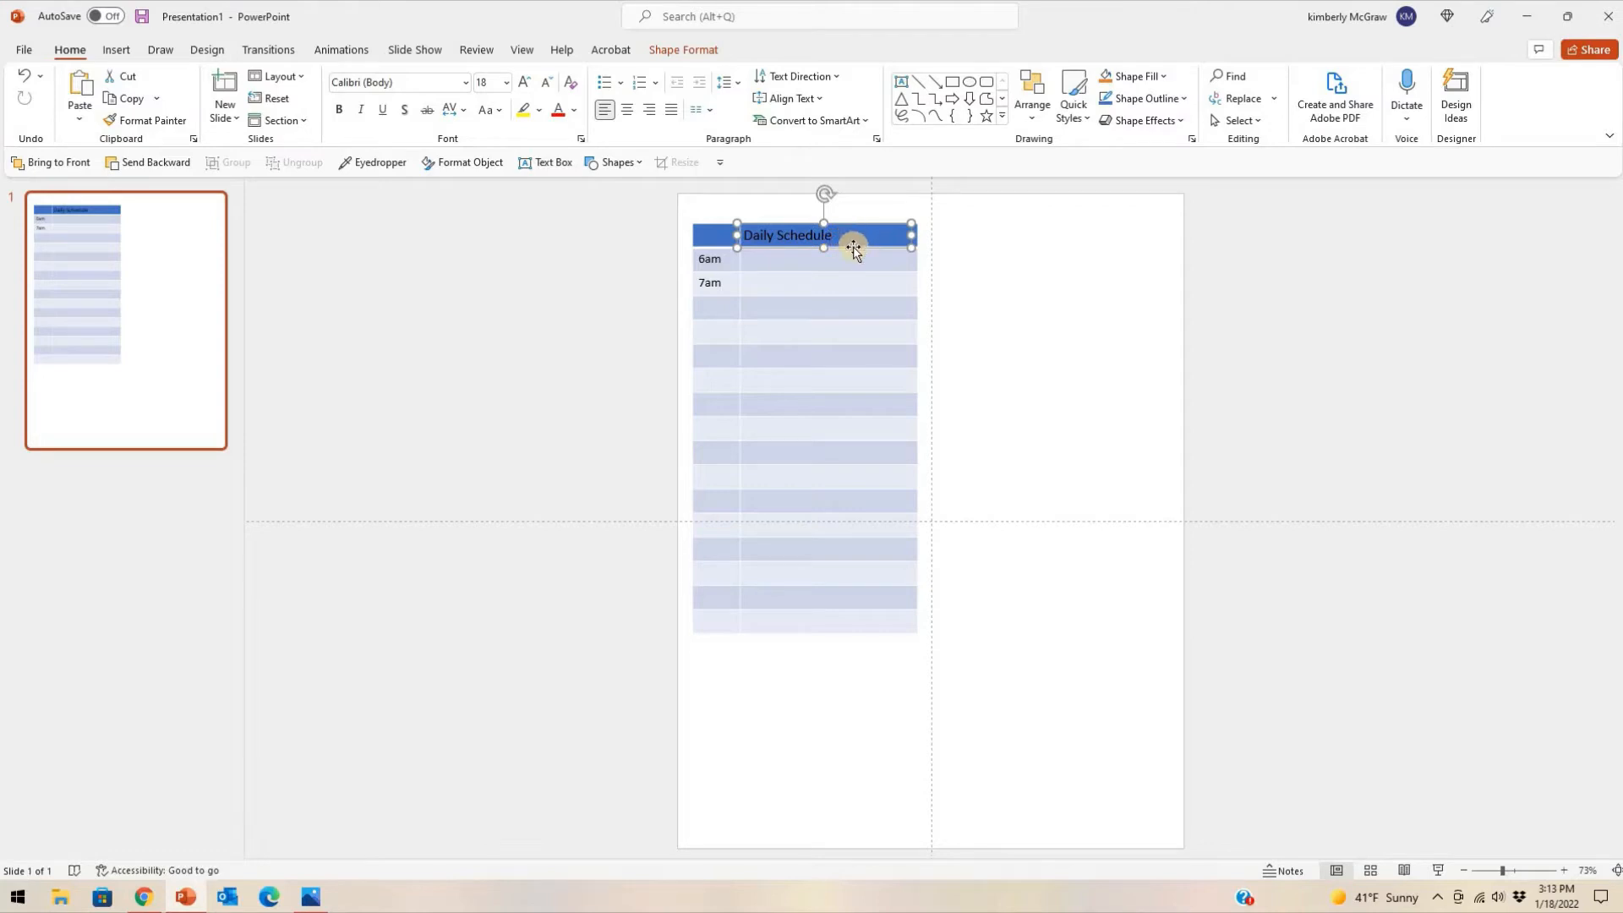
key("Delete")
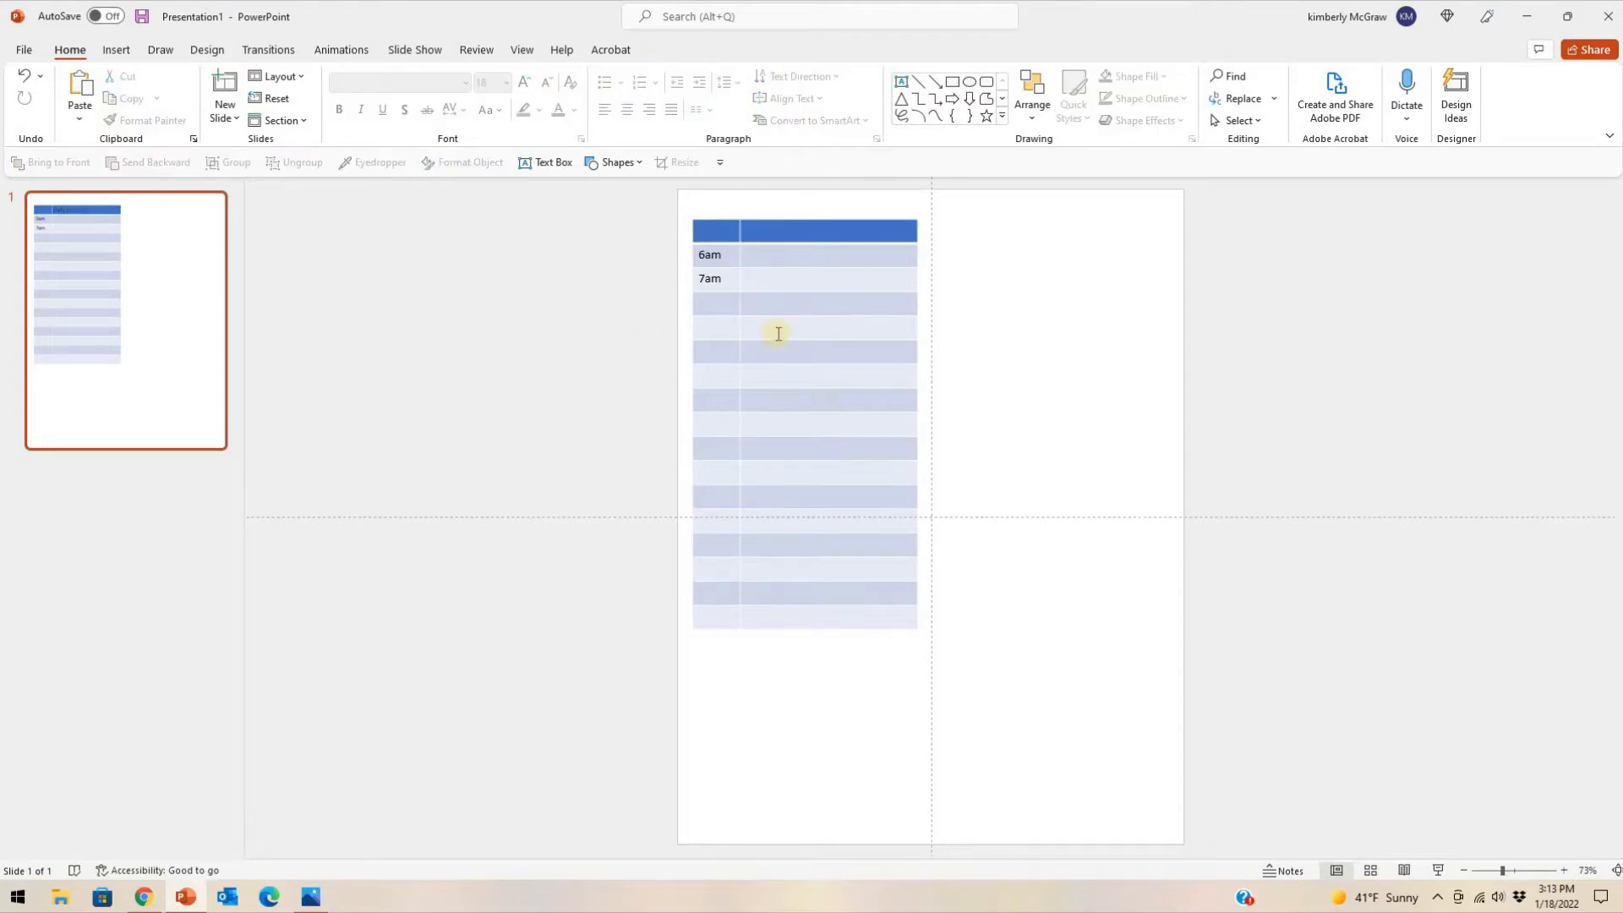
right_click(914, 221)
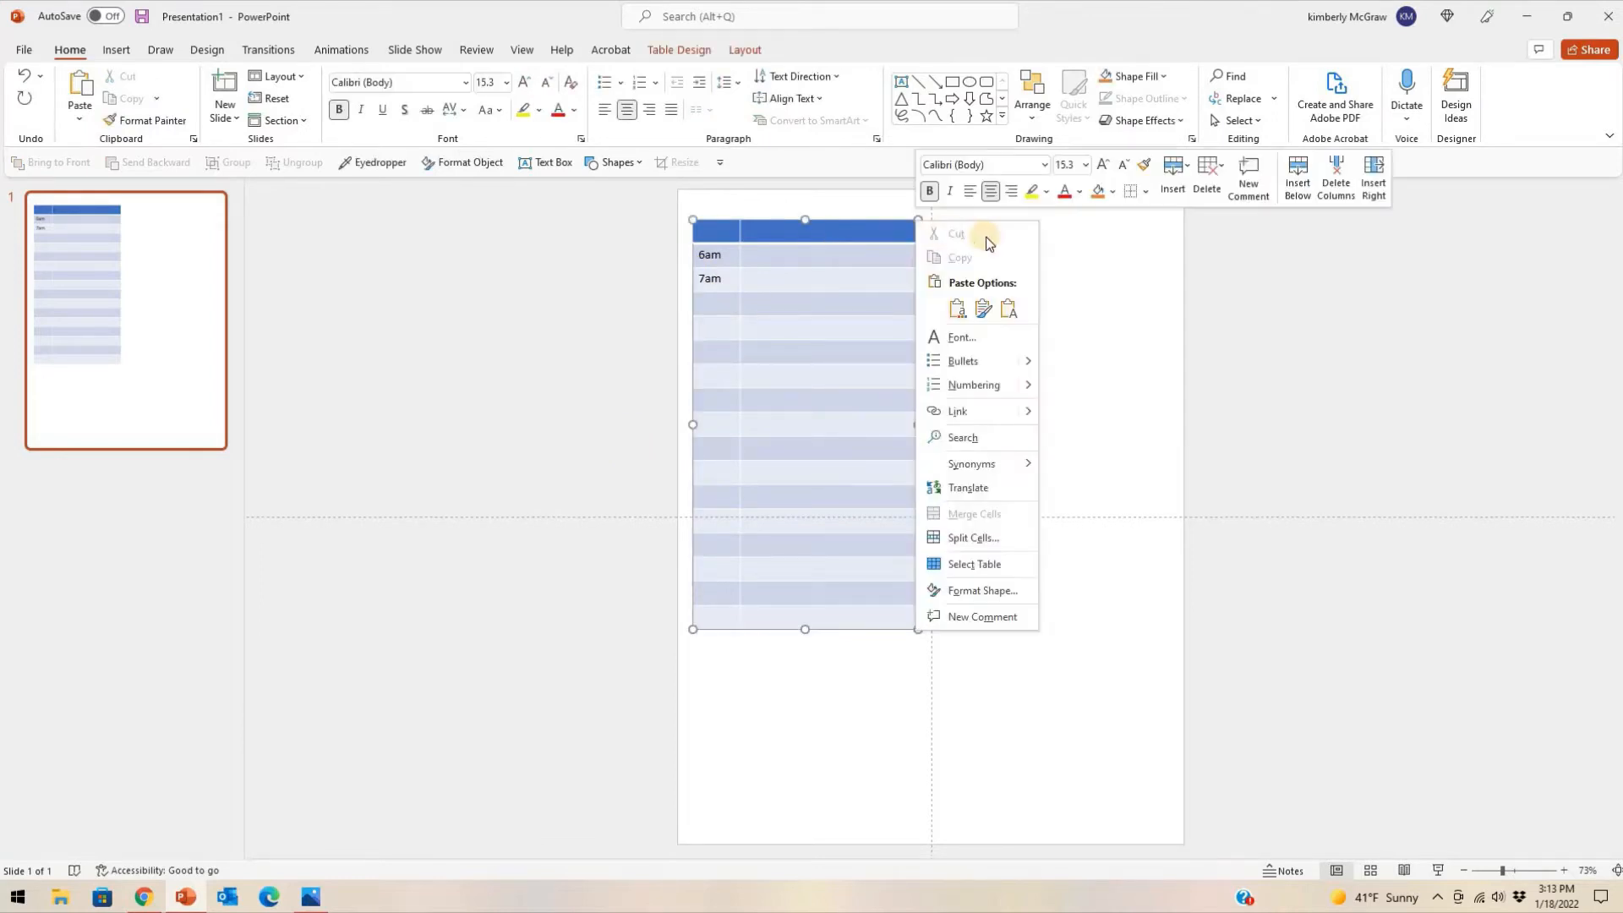
right_click(825, 220)
left_click(854, 233)
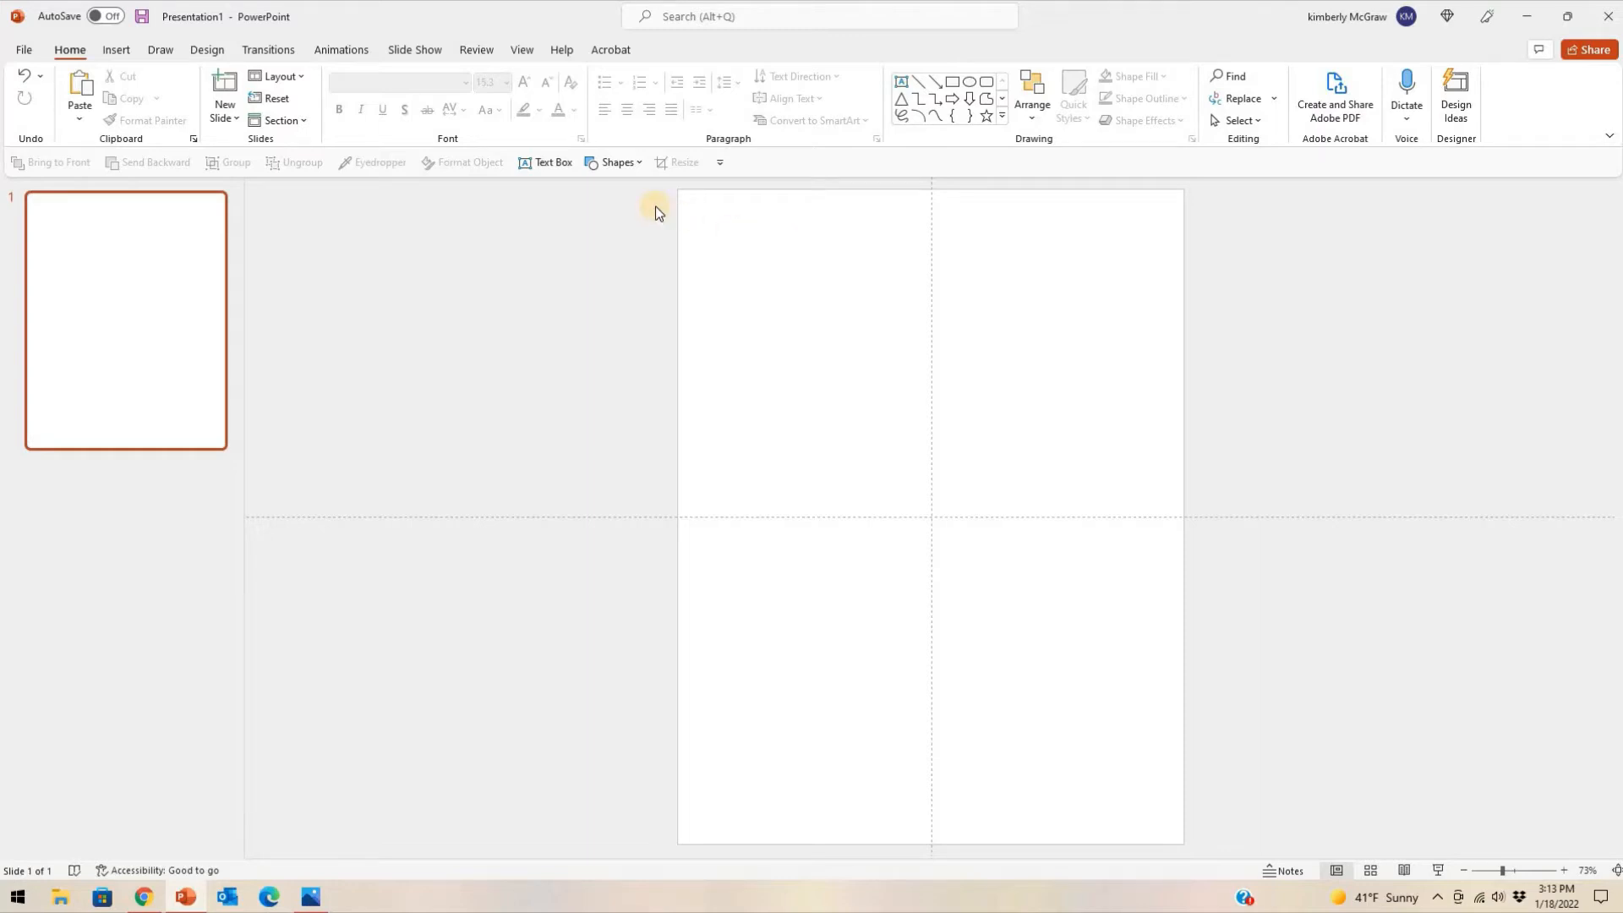
Draw a rounded rectangle about 7.84" high and 3.7" wide in the left half of the page
left_click(596, 165)
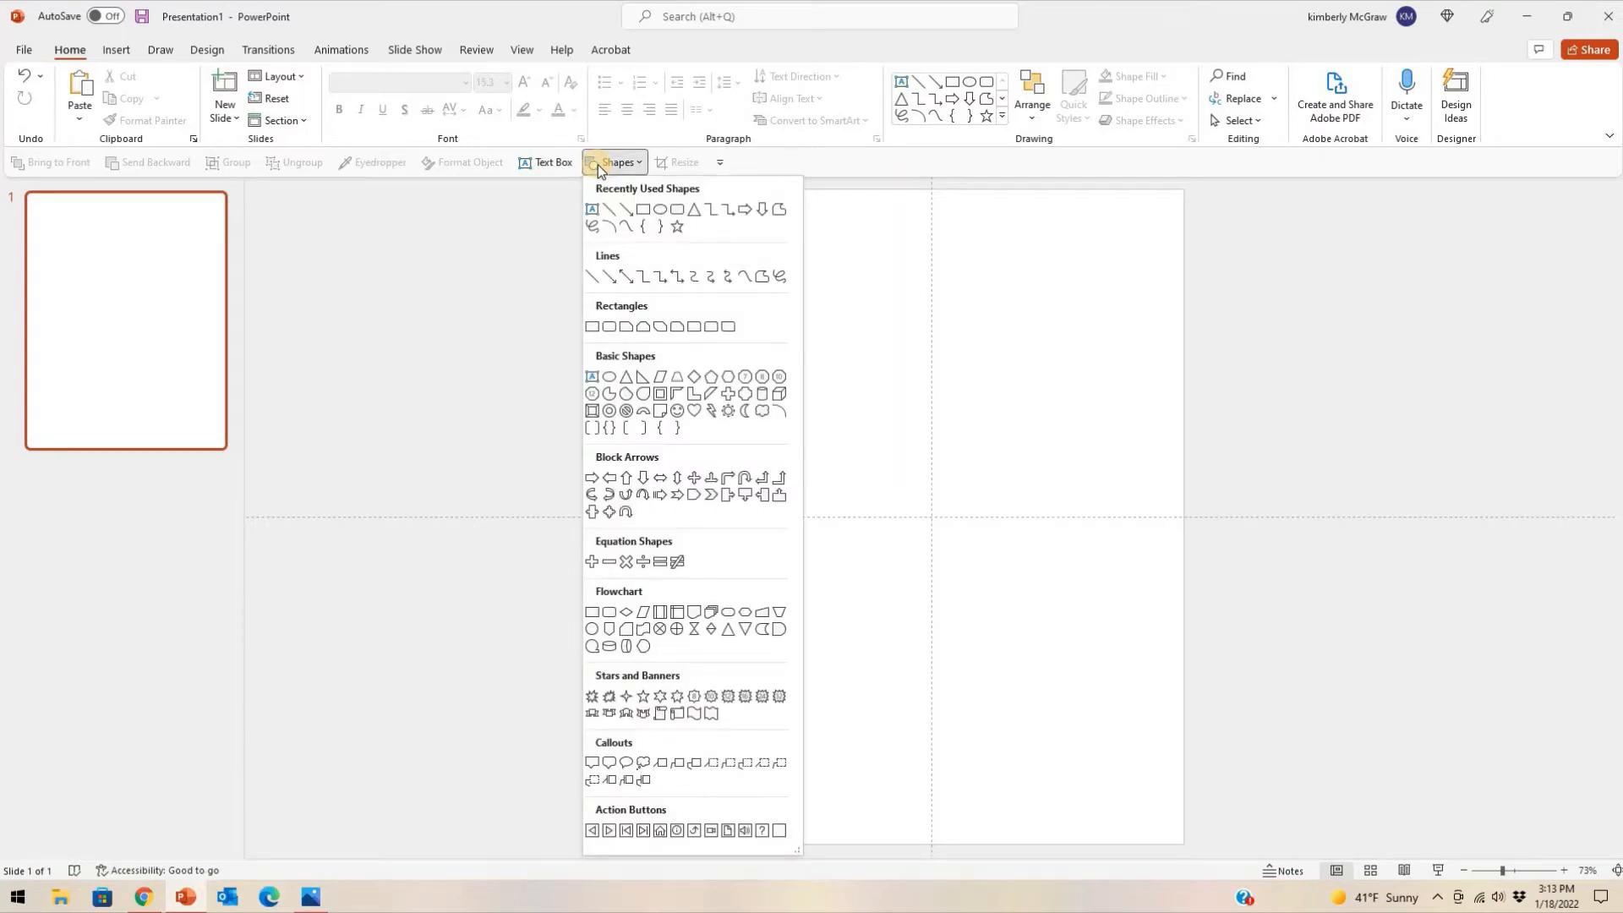
left_click(608, 327)
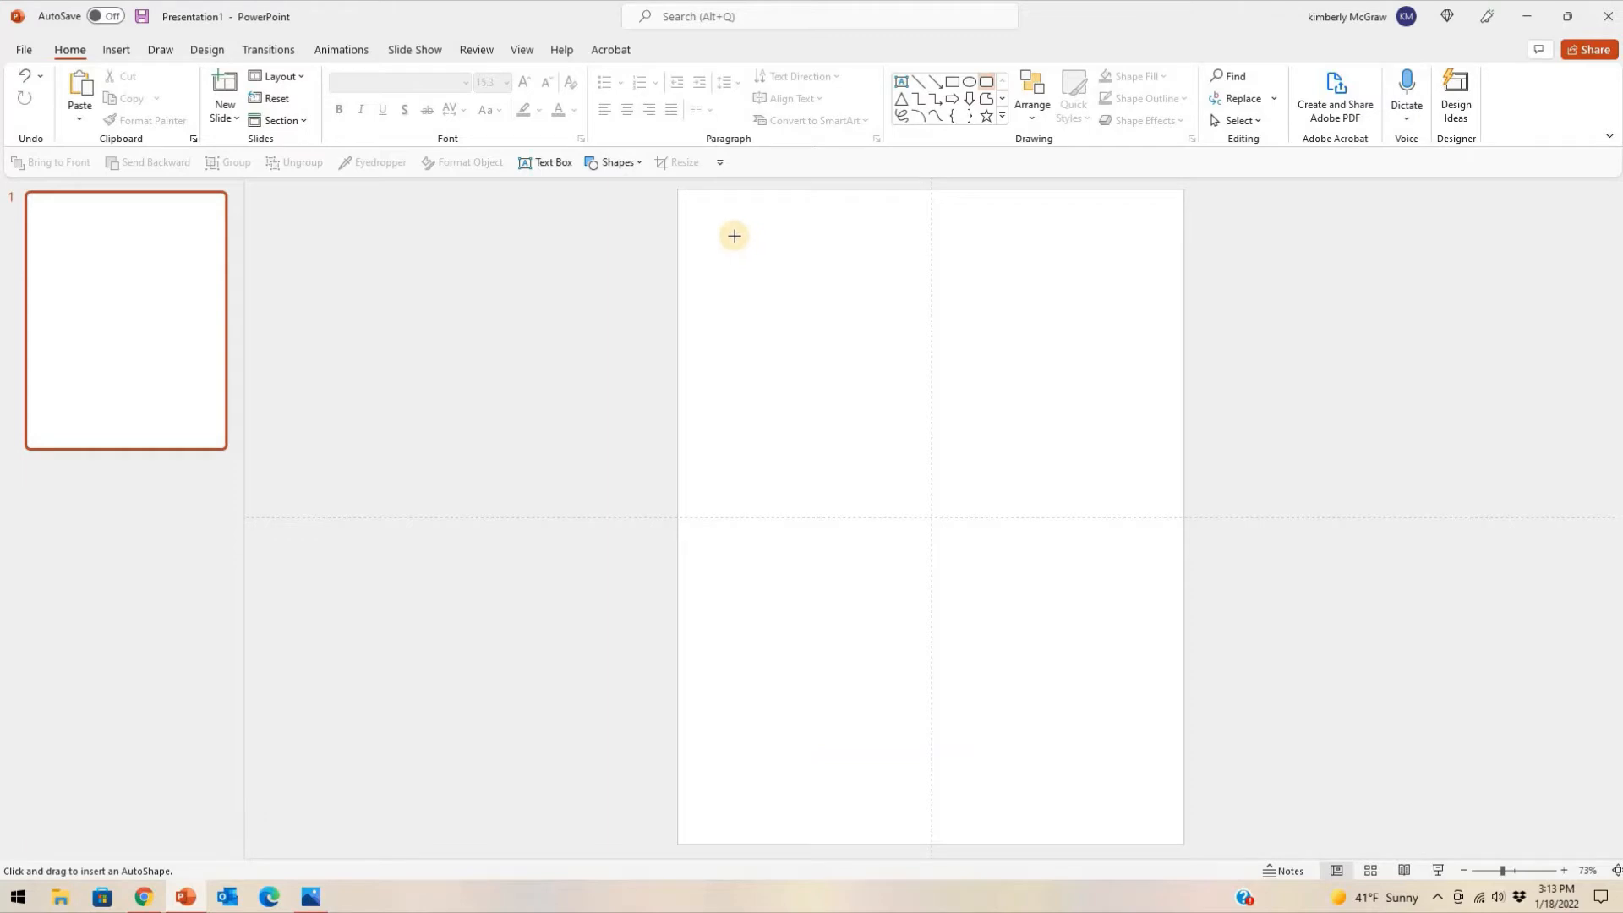
mouse_move(725, 229)
left_mouse_down()
mouse_move(877, 616)
mouse_move(933, 695)
left_mouse_up()
left_click_drag(853, 551, 851, 551)
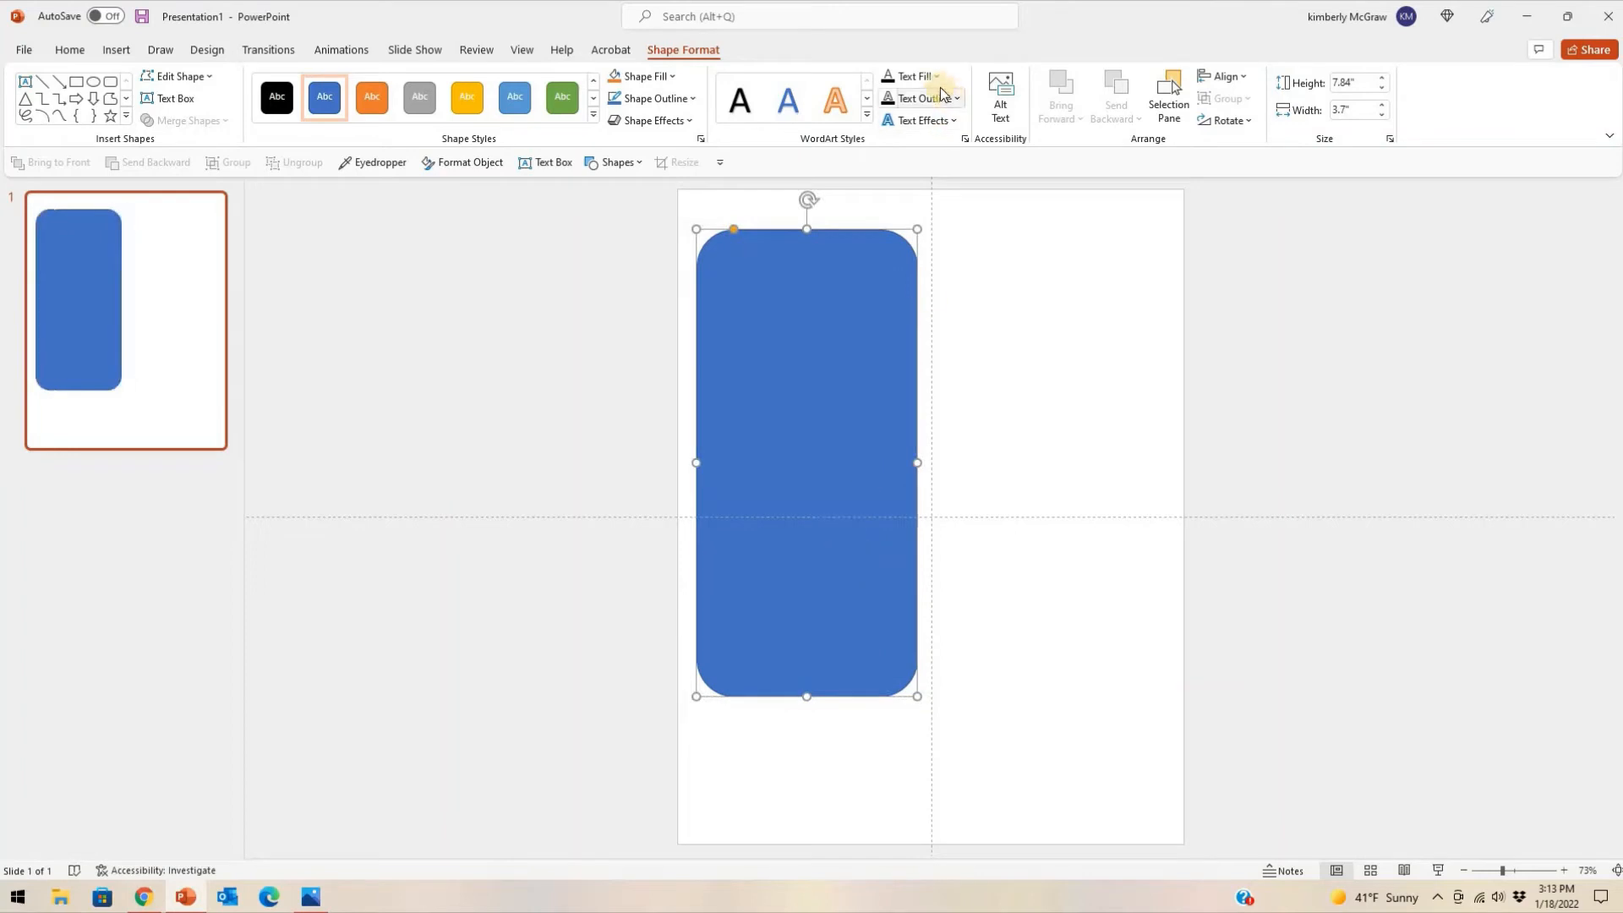
Give the rounded rectangle a white fill and the darkest green theme color as its outline
left_click(678, 77)
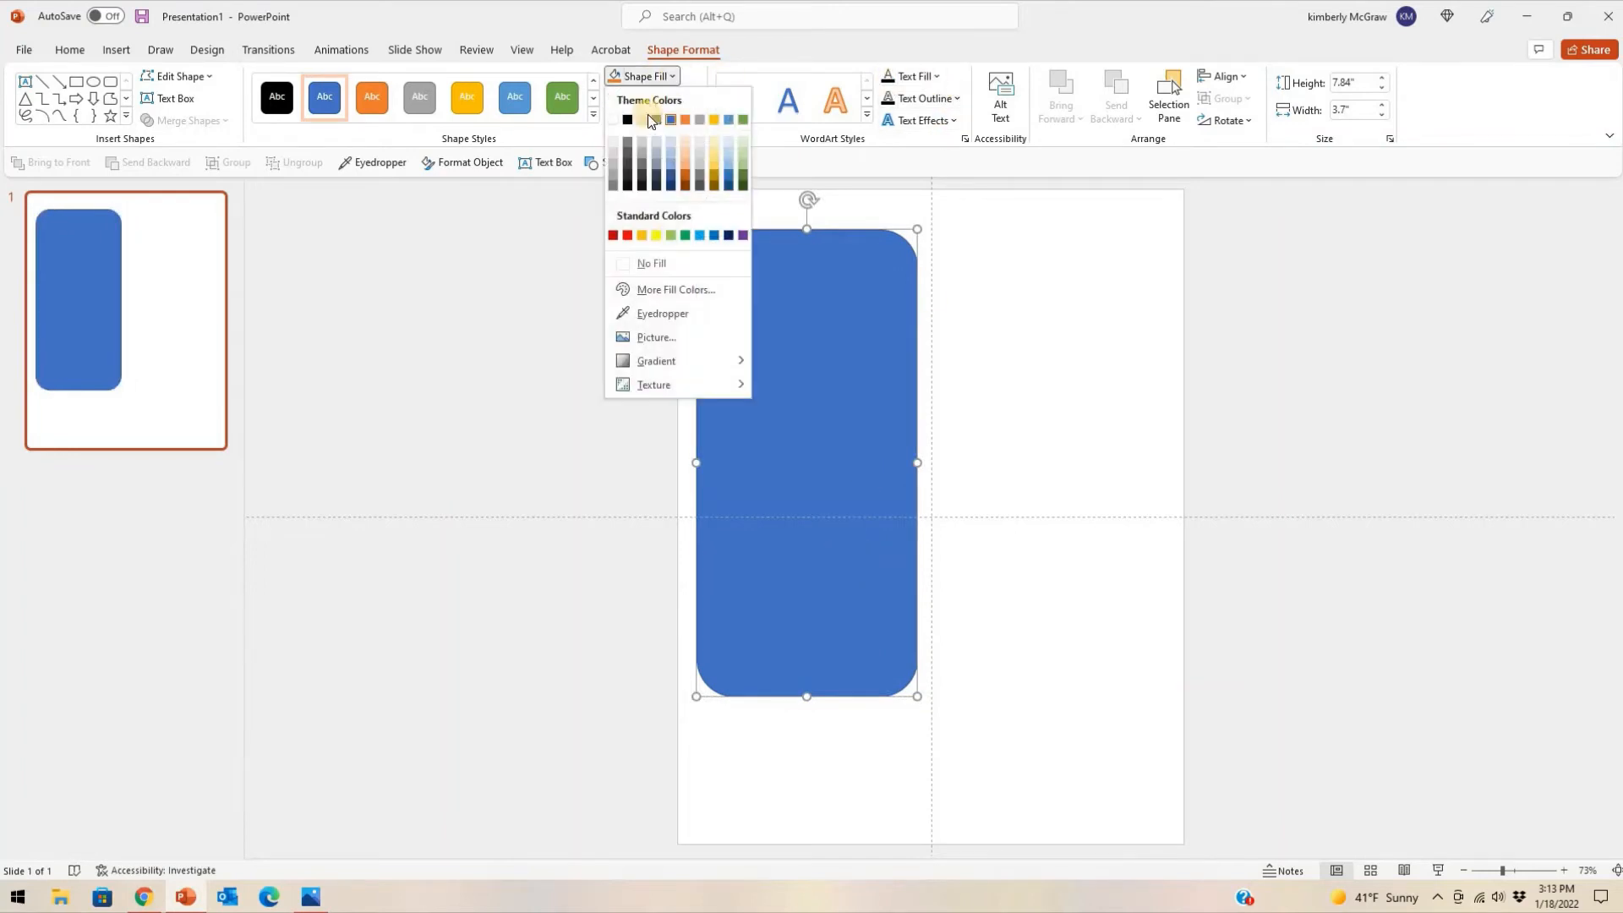
left_click(614, 119)
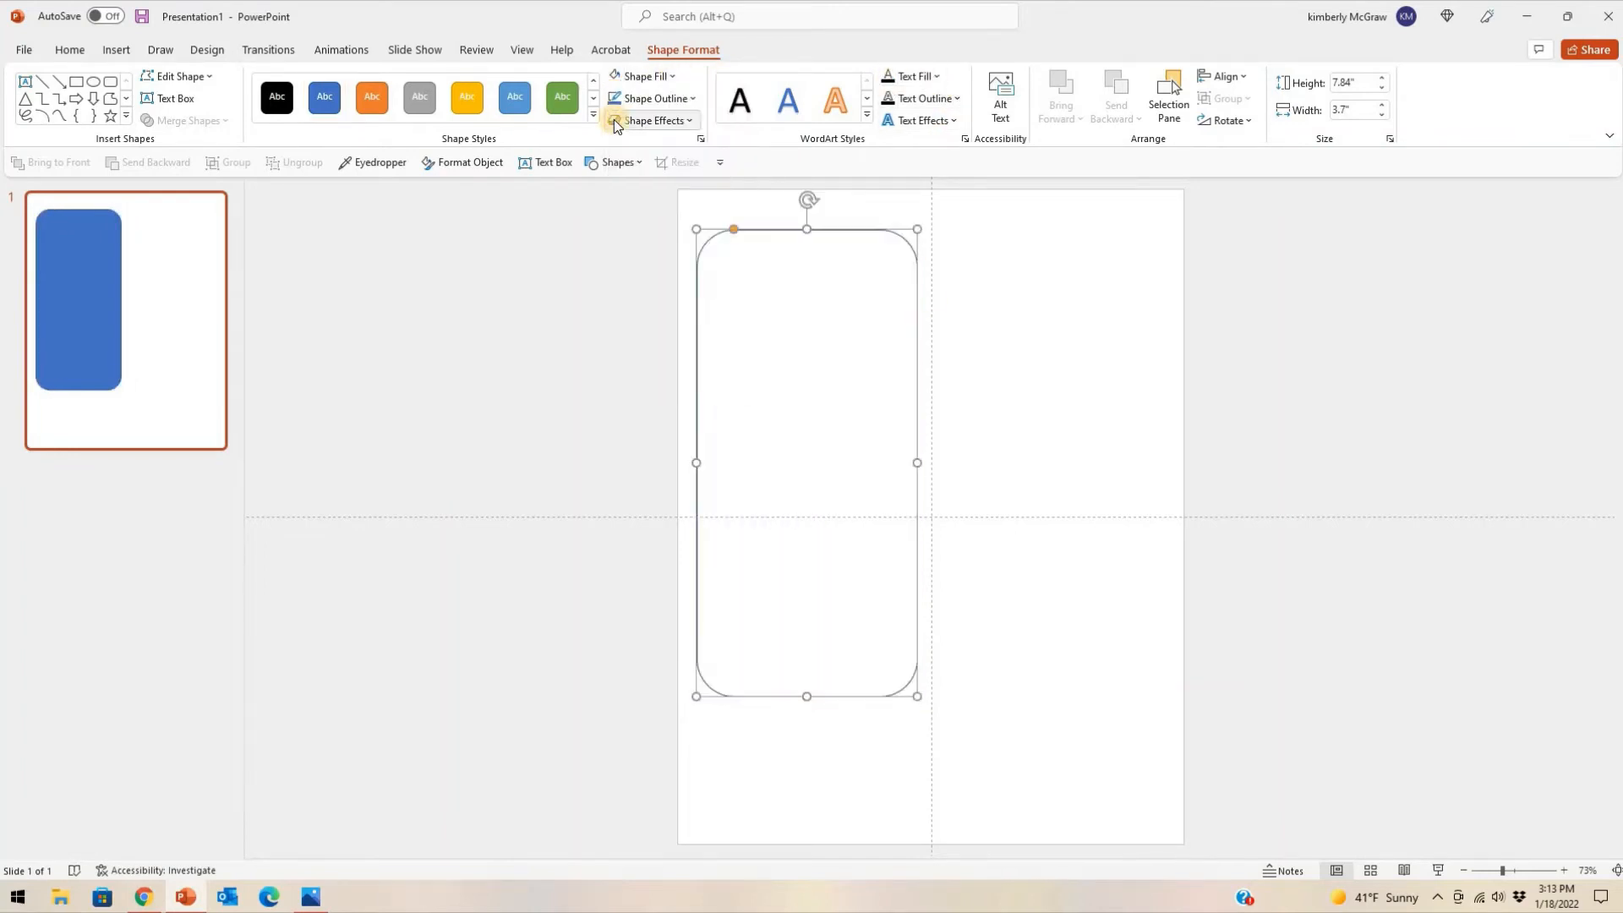
left_click(695, 100)
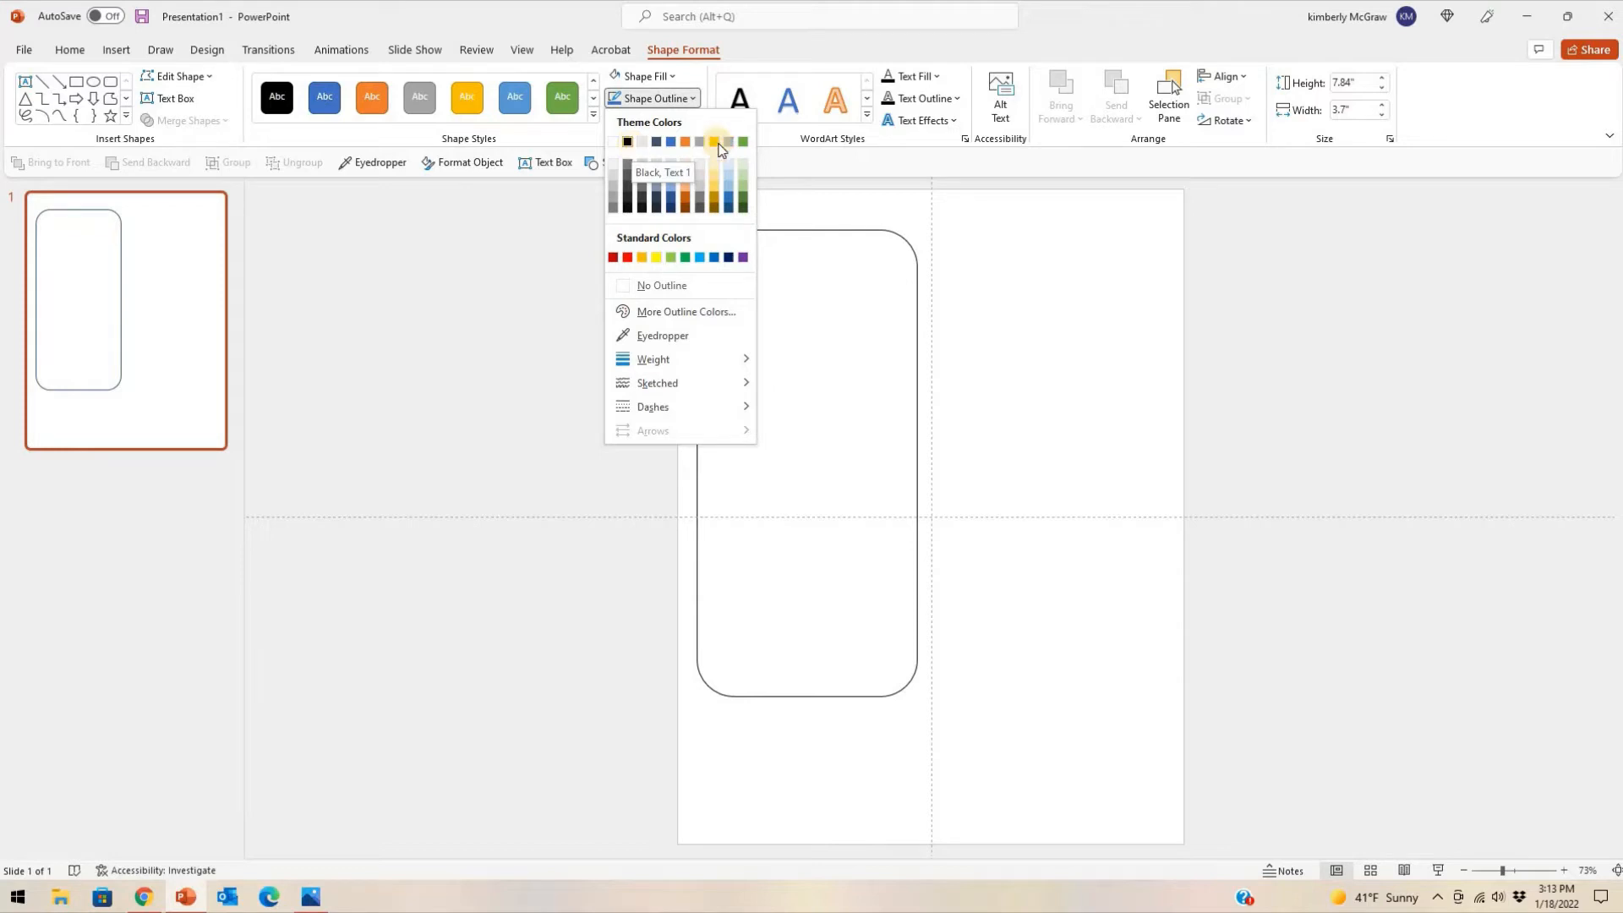
left_click(743, 206)
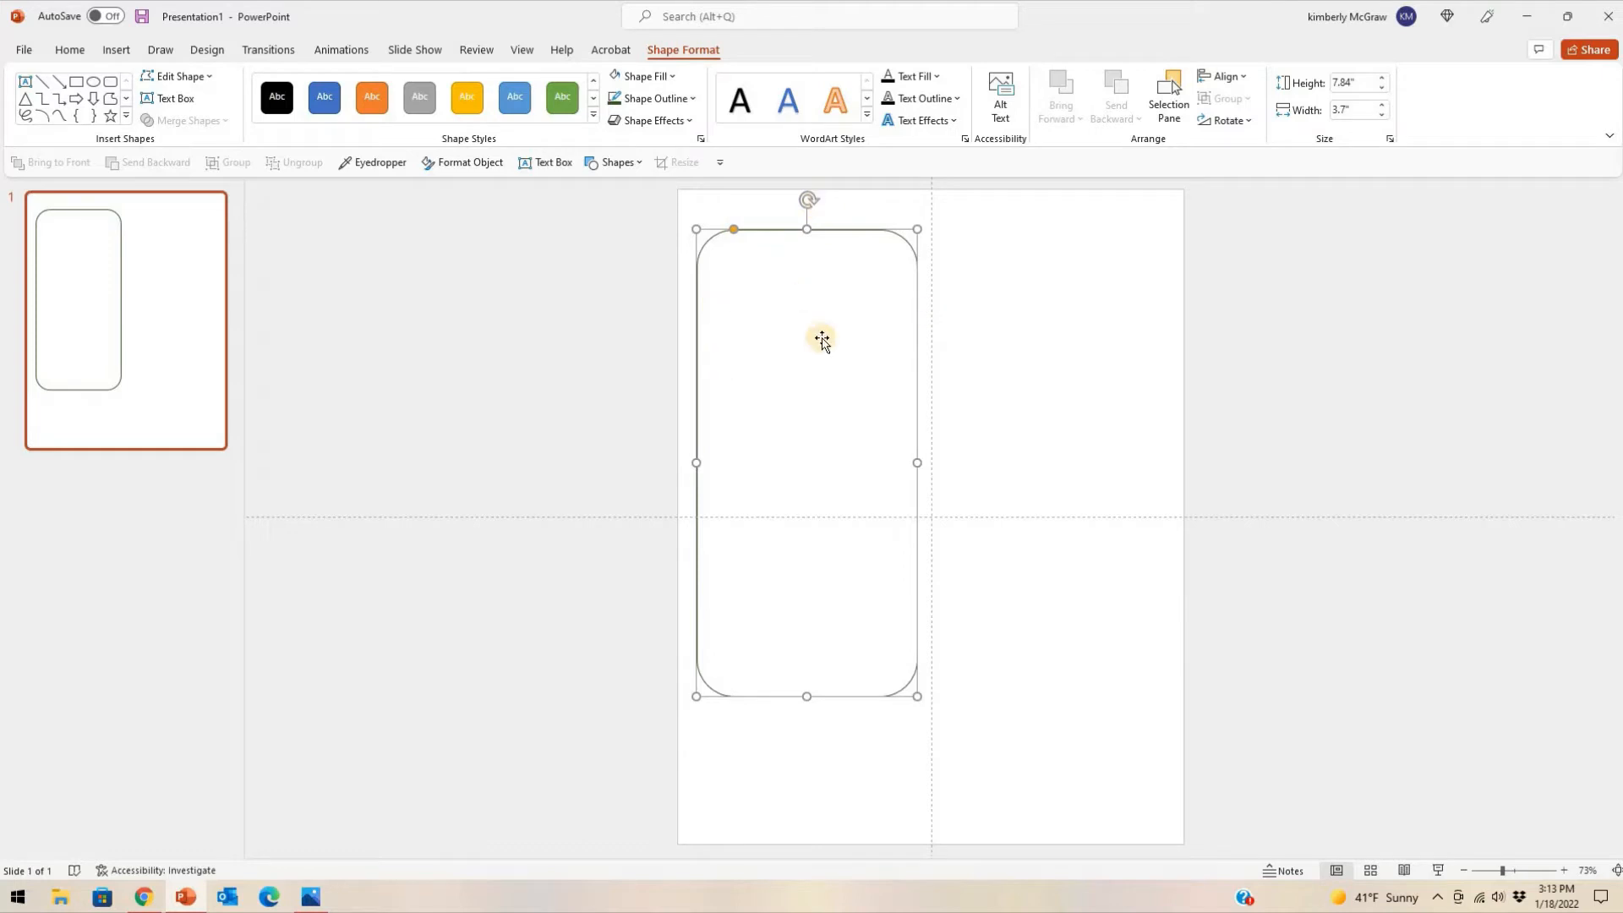
Add a text box reading "Daily Schedule" across the rounded rectangle's top edge and center its text
left_click(551, 164)
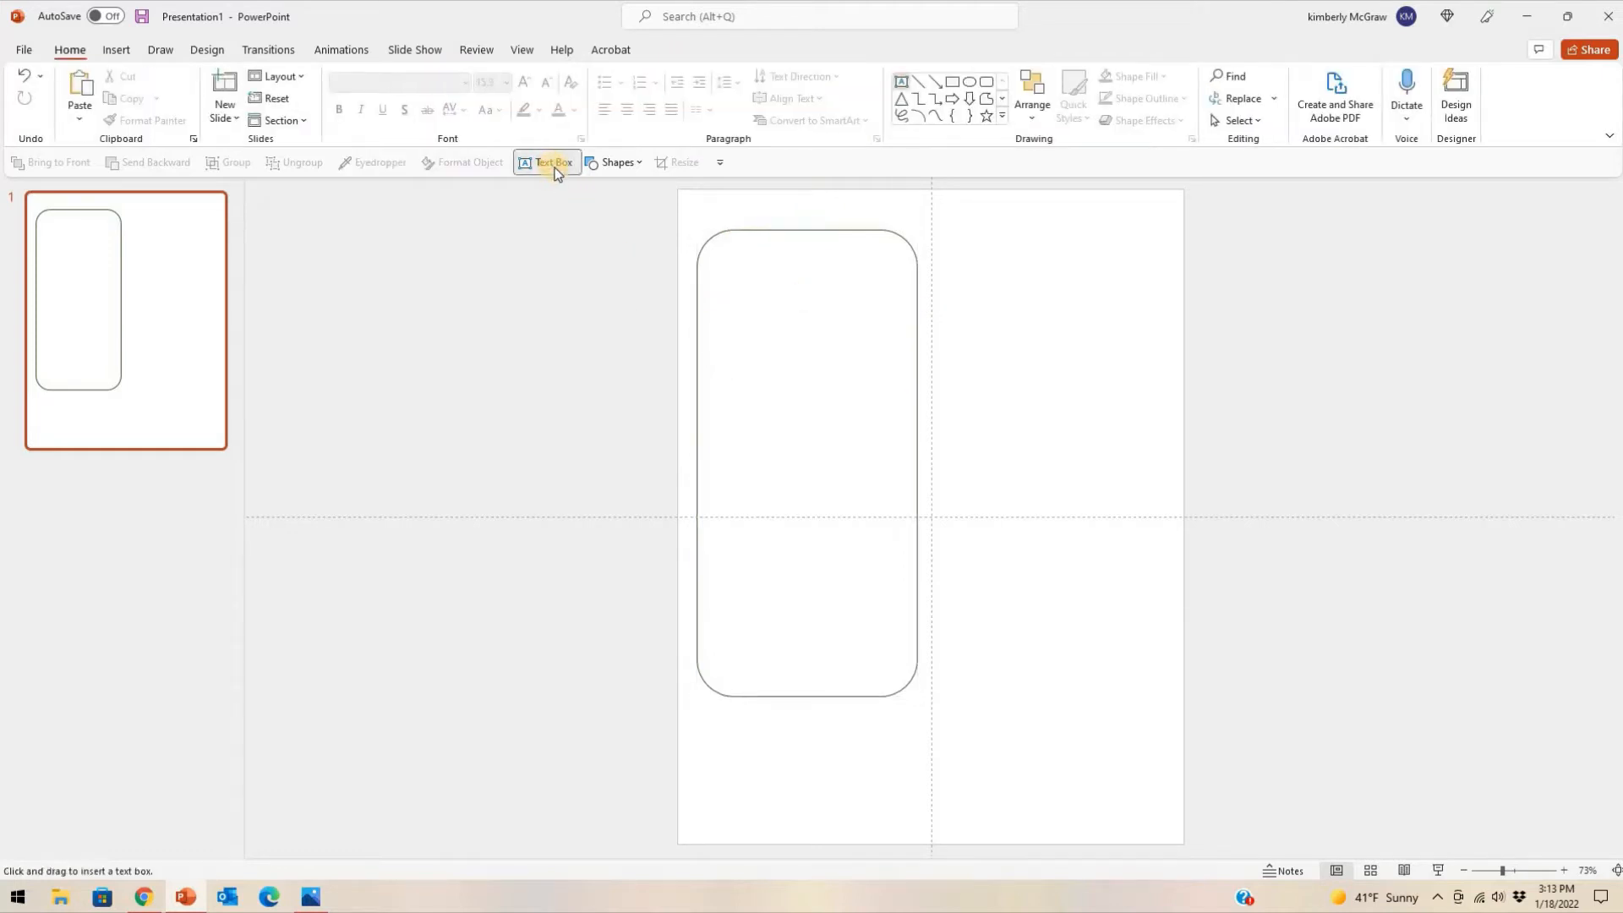
left_click_drag(698, 217, 858, 250)
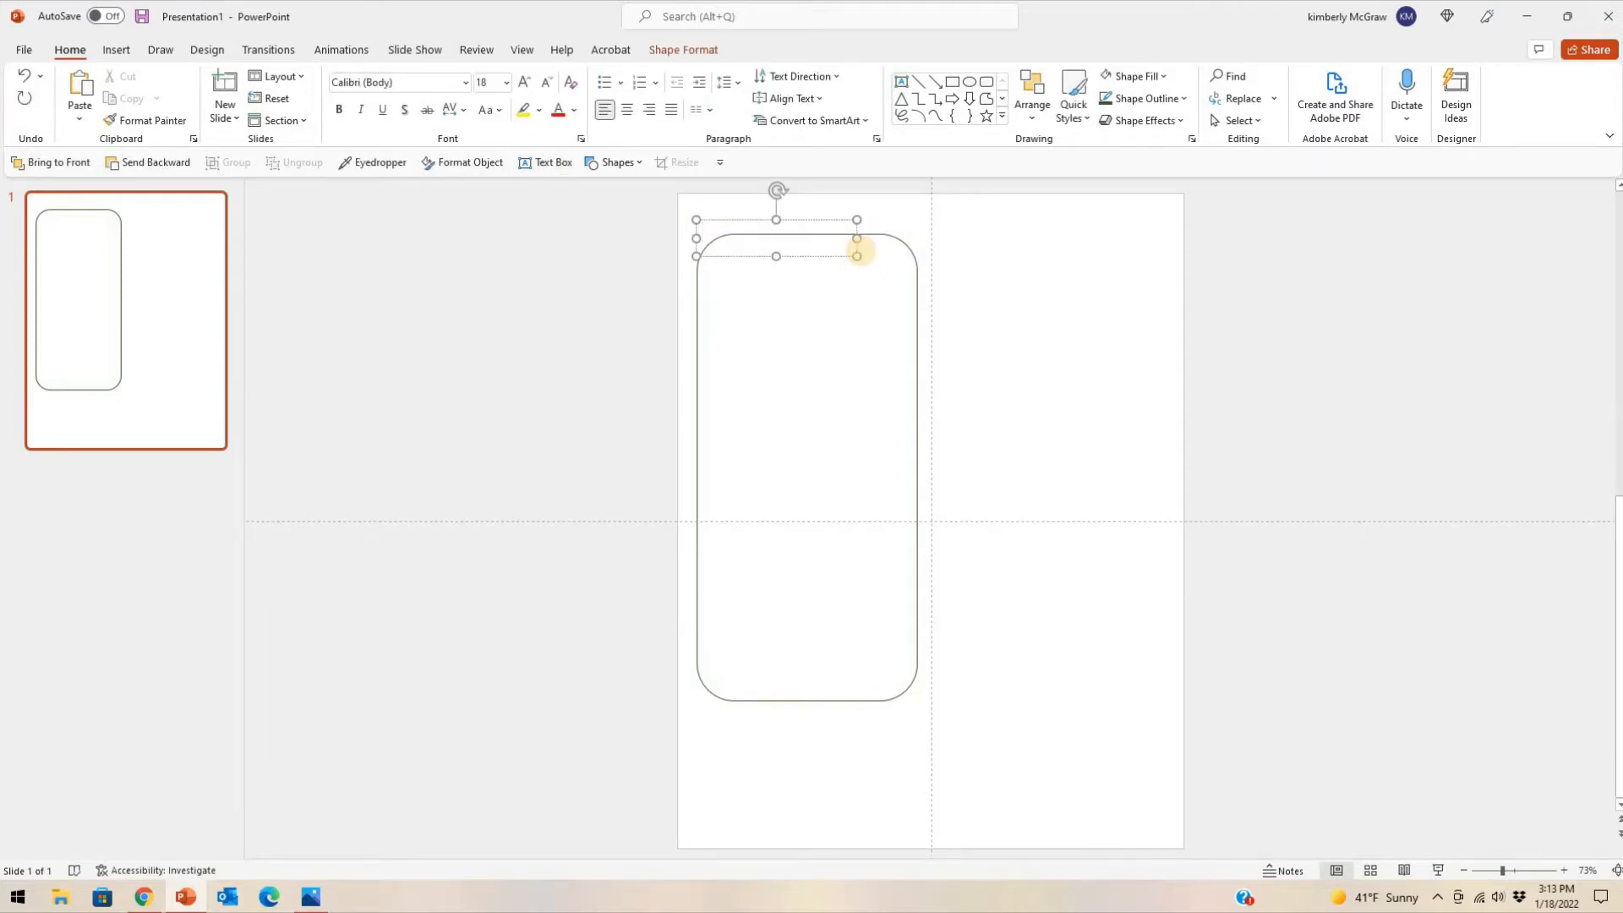
type("Dail")
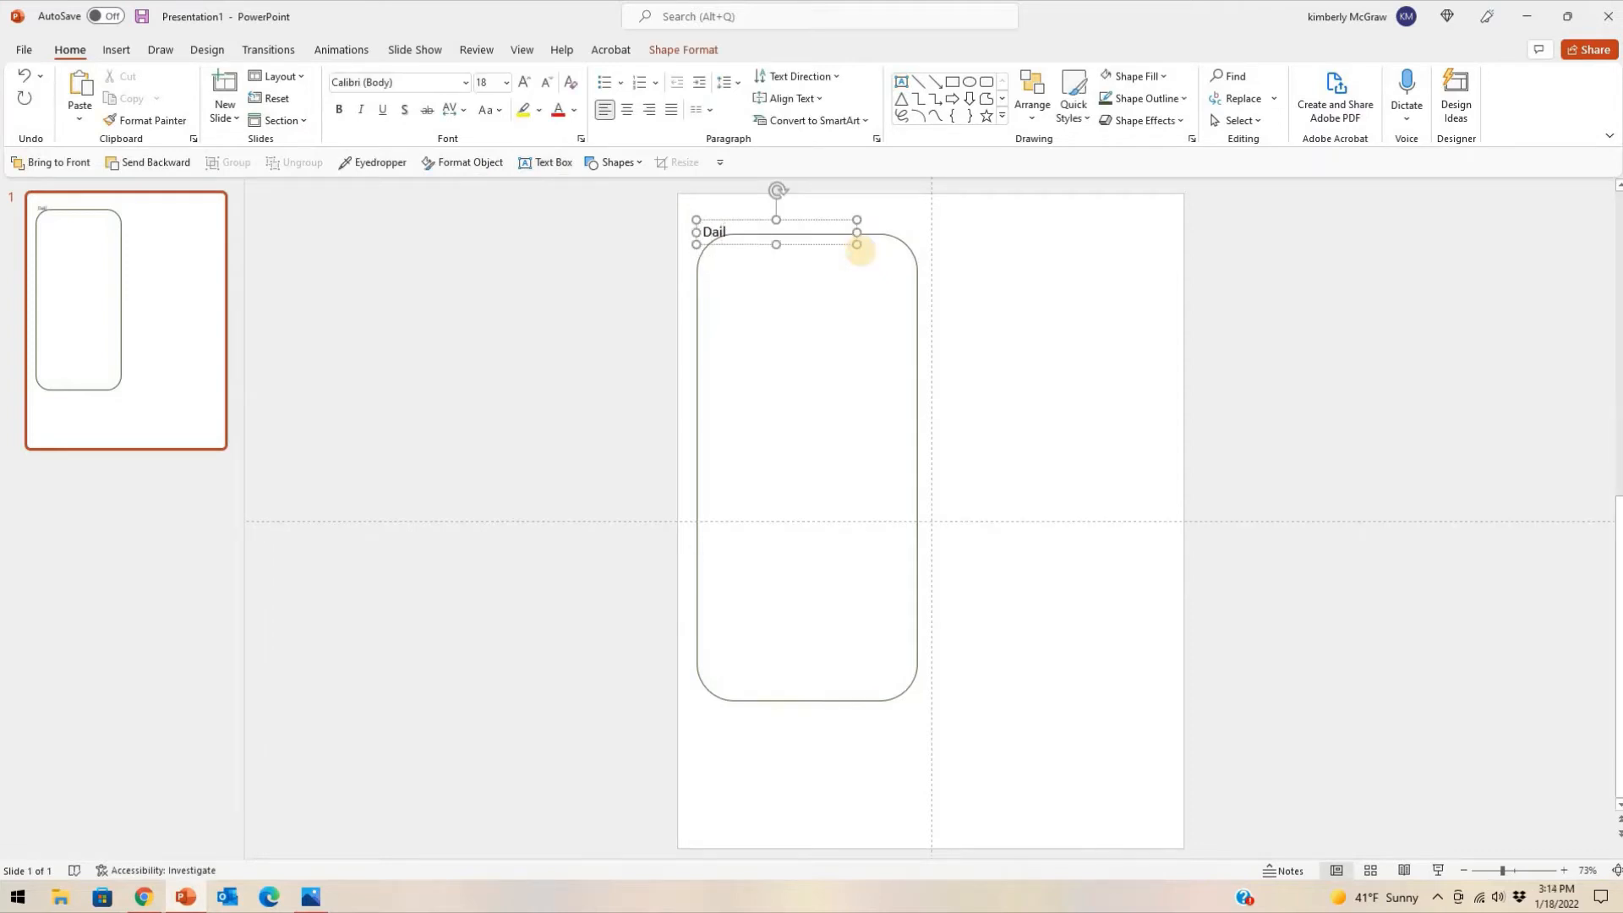
type("y Schedule")
left_click(836, 223)
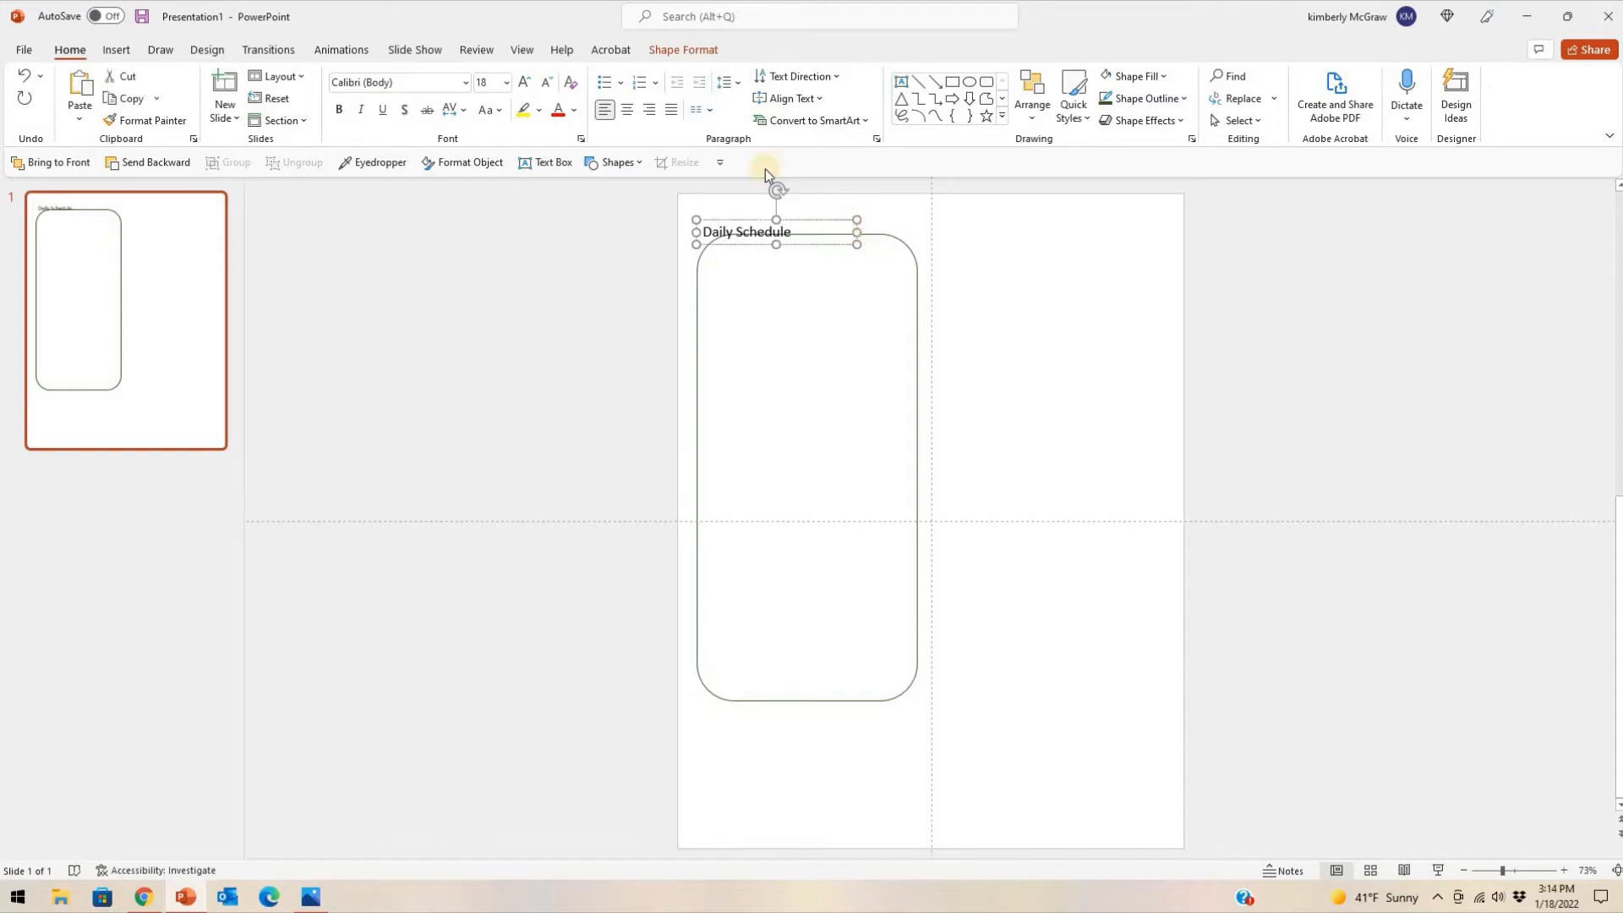
left_click(629, 109)
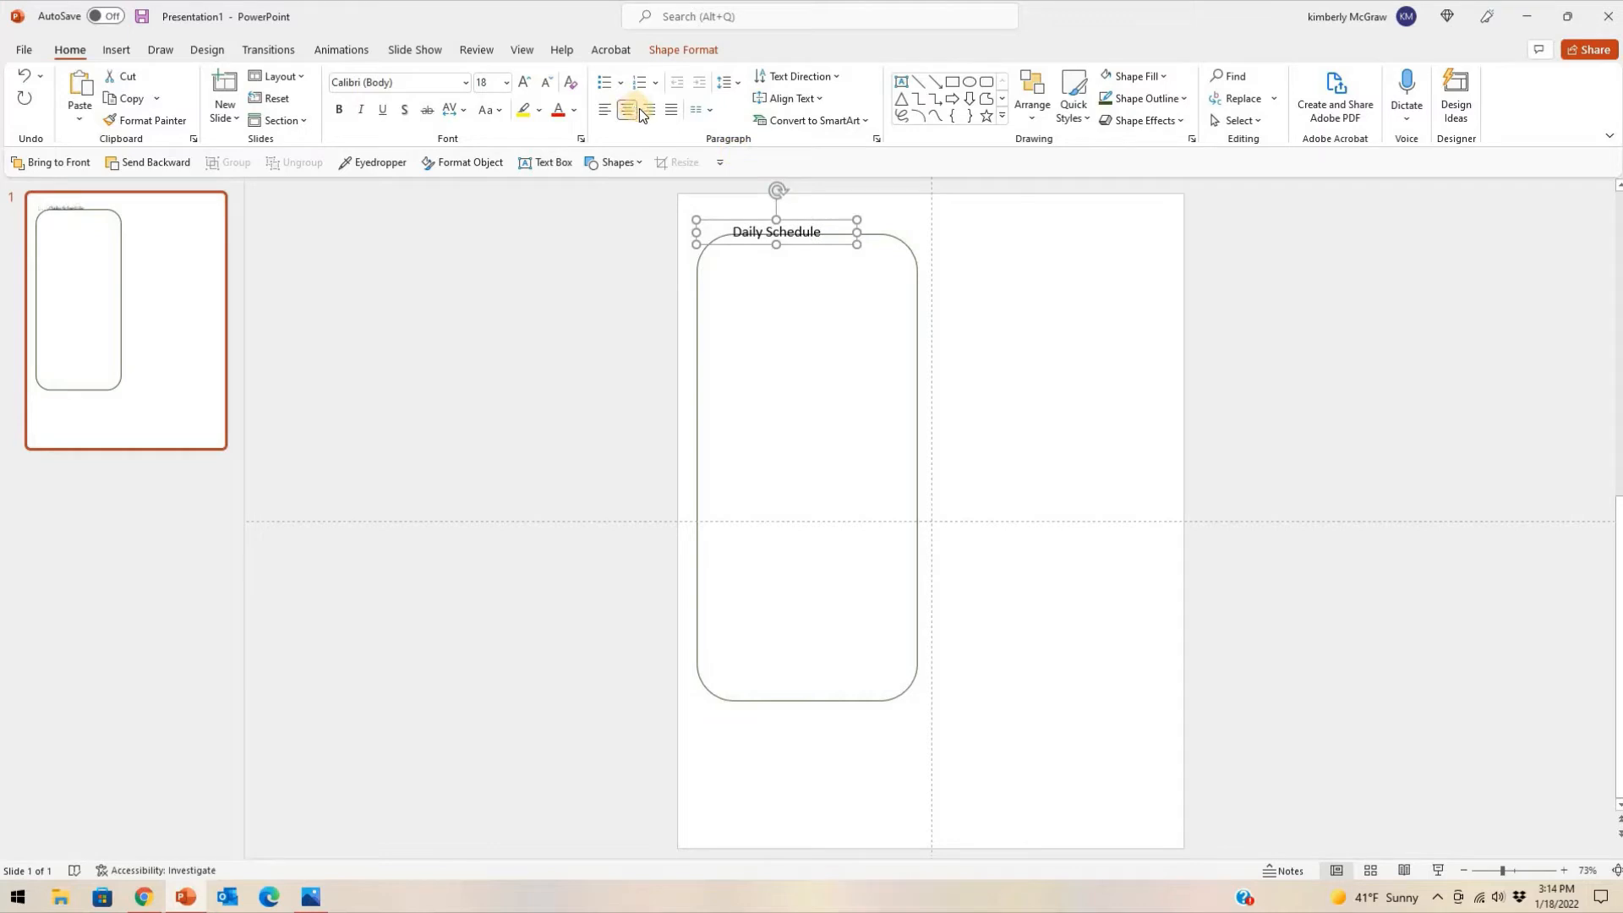
Give the "Daily Schedule" text box a white fill and shift it slightly left along the rectangle's top edge
left_click(1163, 77)
left_click(1109, 120)
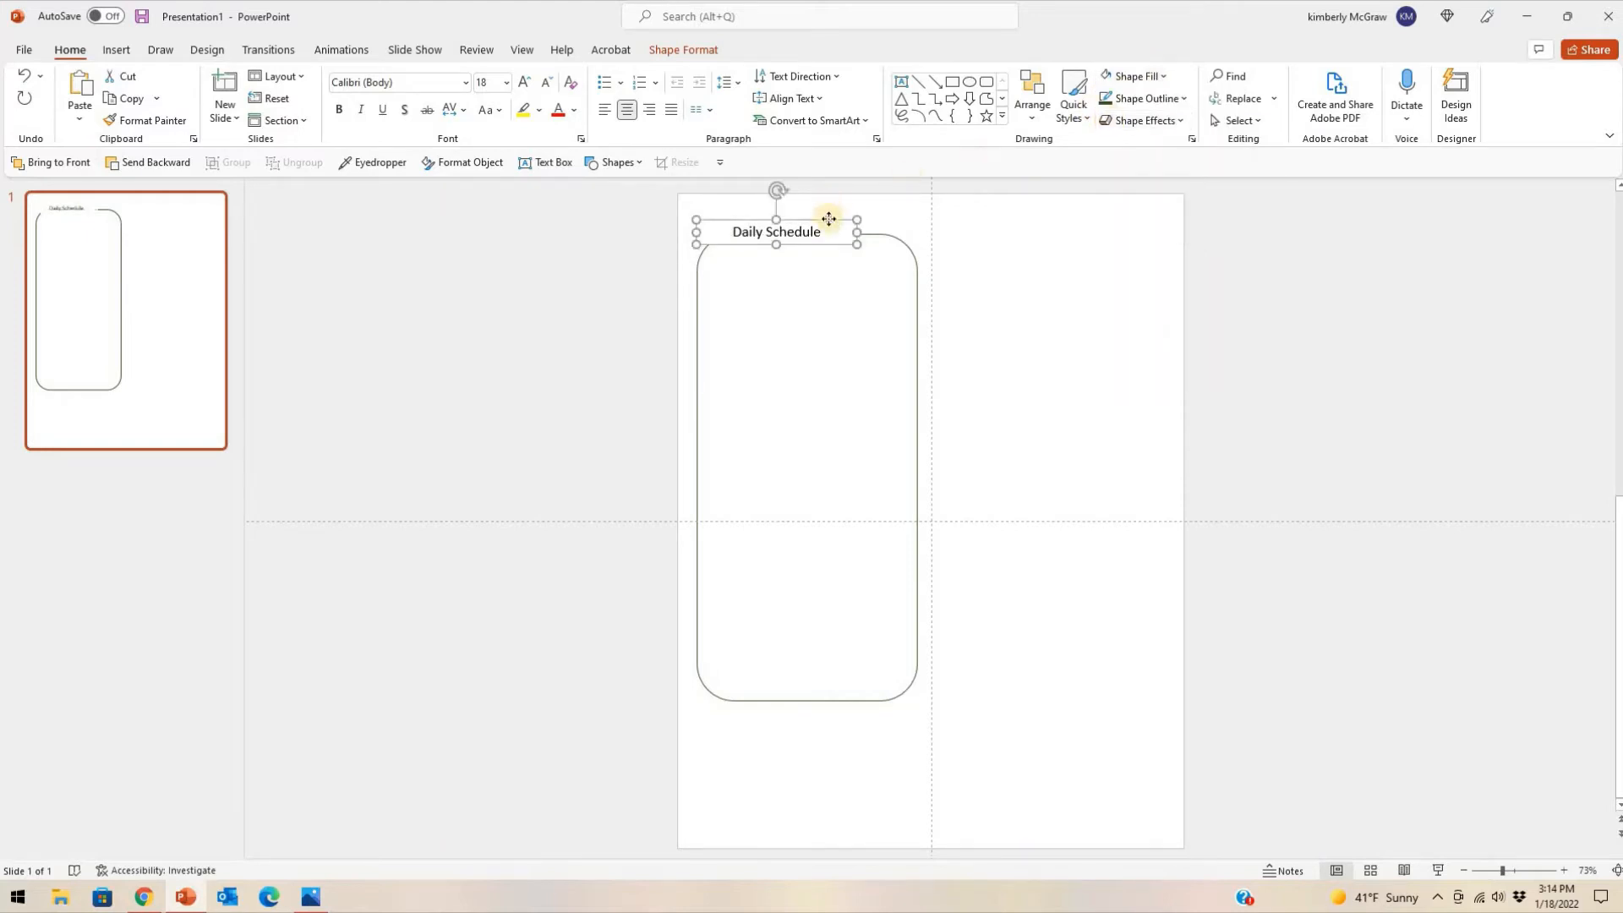
mouse_move(829, 219)
left_mouse_down()
mouse_move(837, 240)
mouse_move(815, 239)
mouse_move(798, 215)
left_mouse_up()
left_click(607, 289)
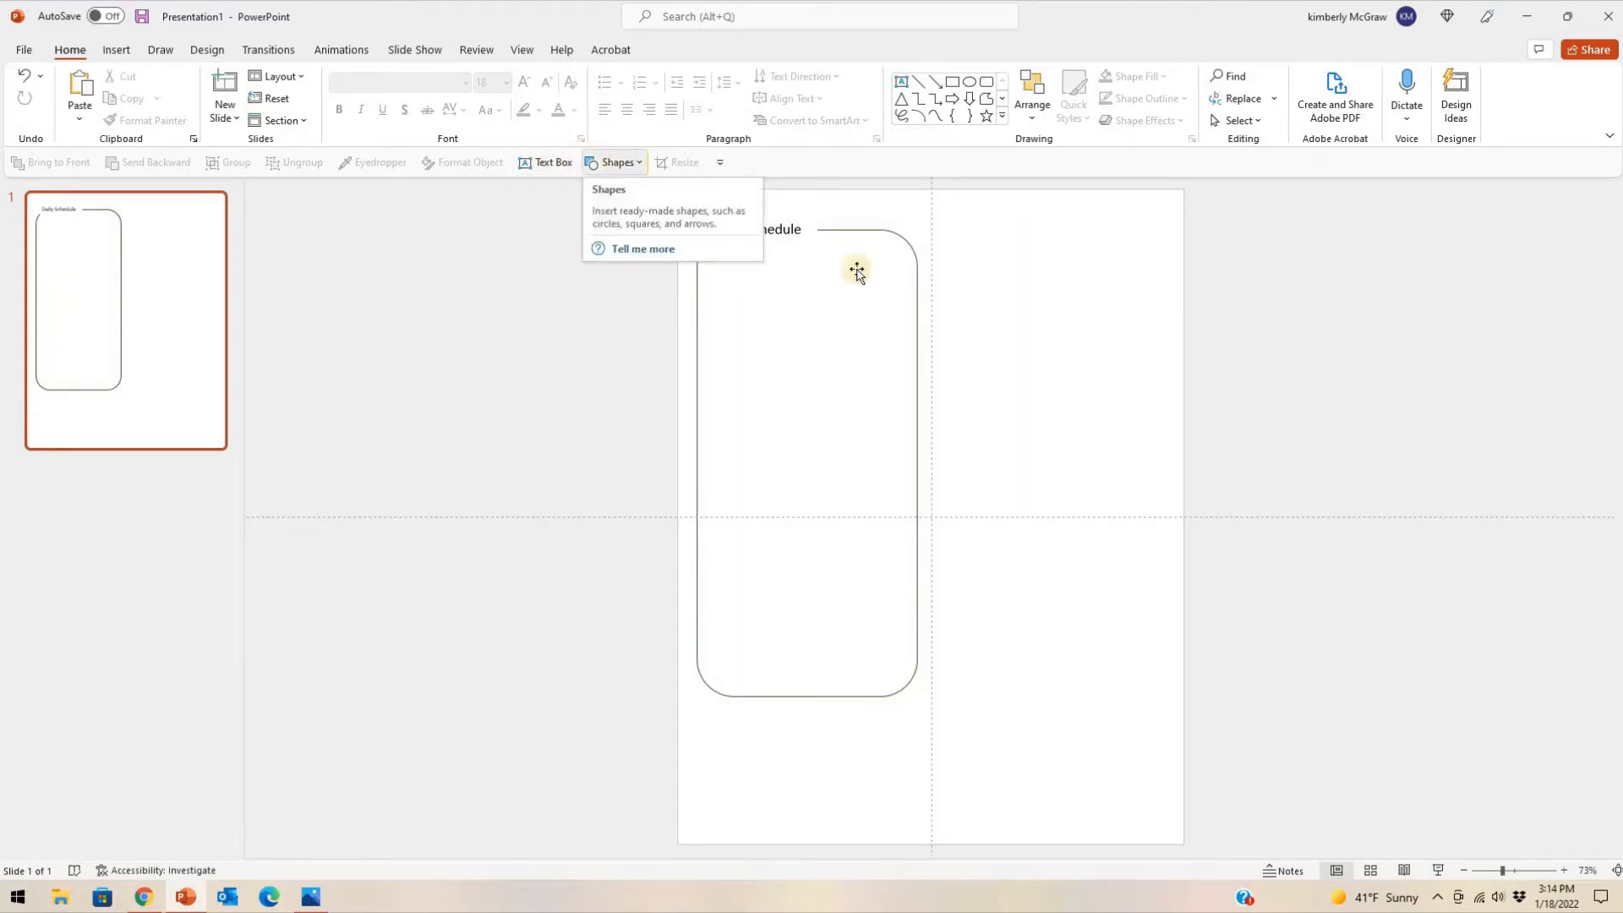
Add a narrow text box below the "Daily Schedule" heading listing the hours 6am, 7am and 8 am on separate lines
left_click(547, 161)
left_click_drag(711, 256, 765, 276)
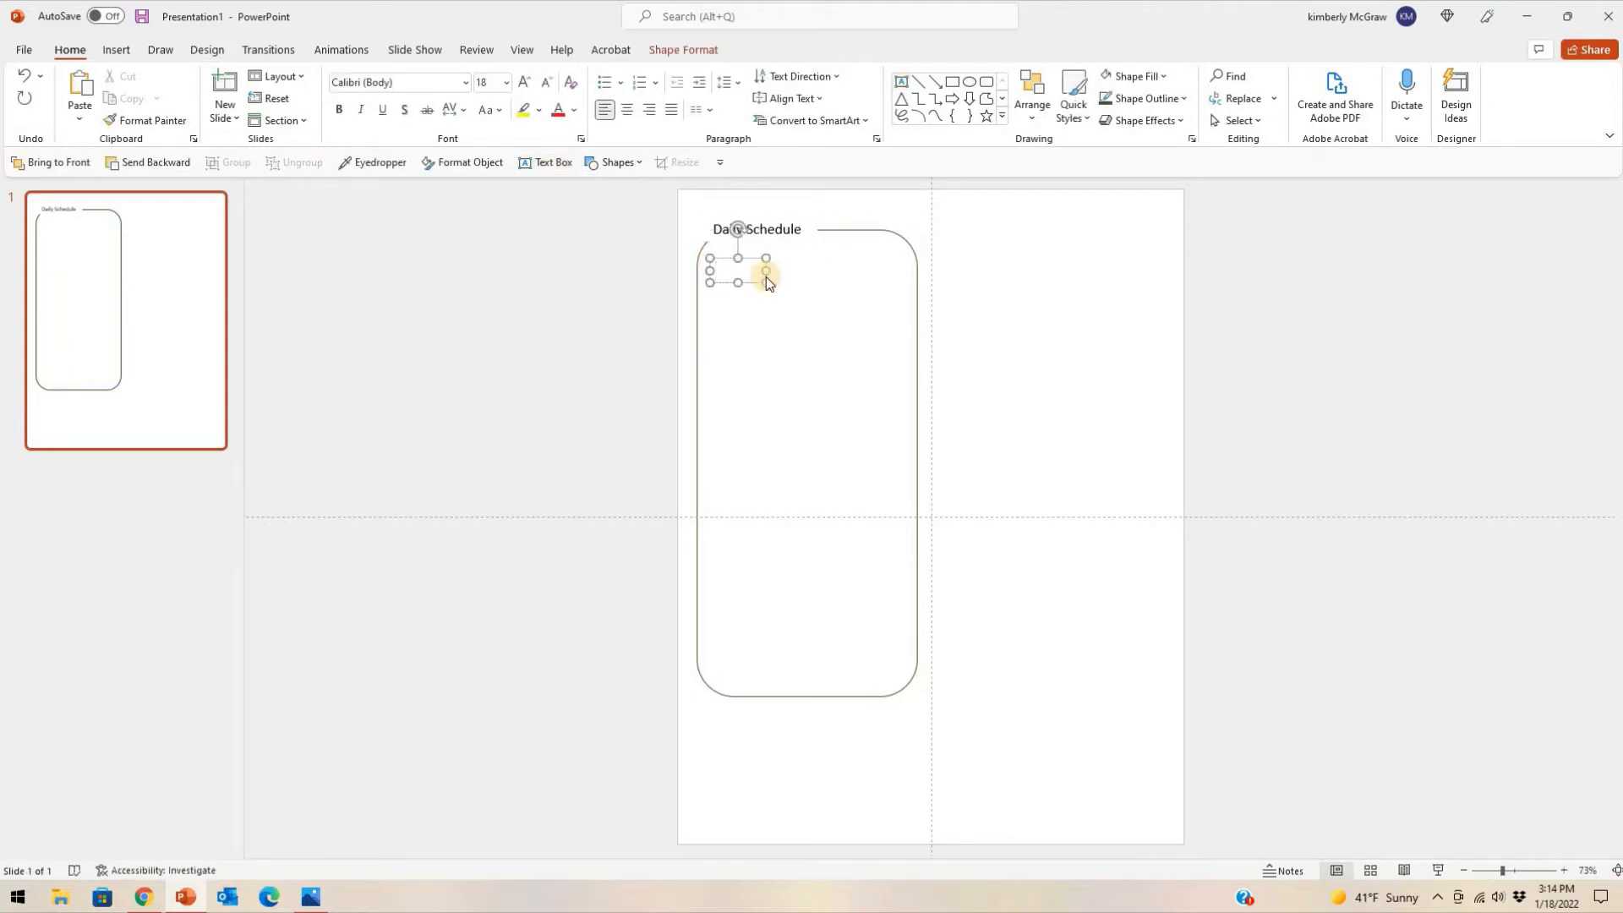
type("6am")
key("Return")
type("7am")
key("Return")
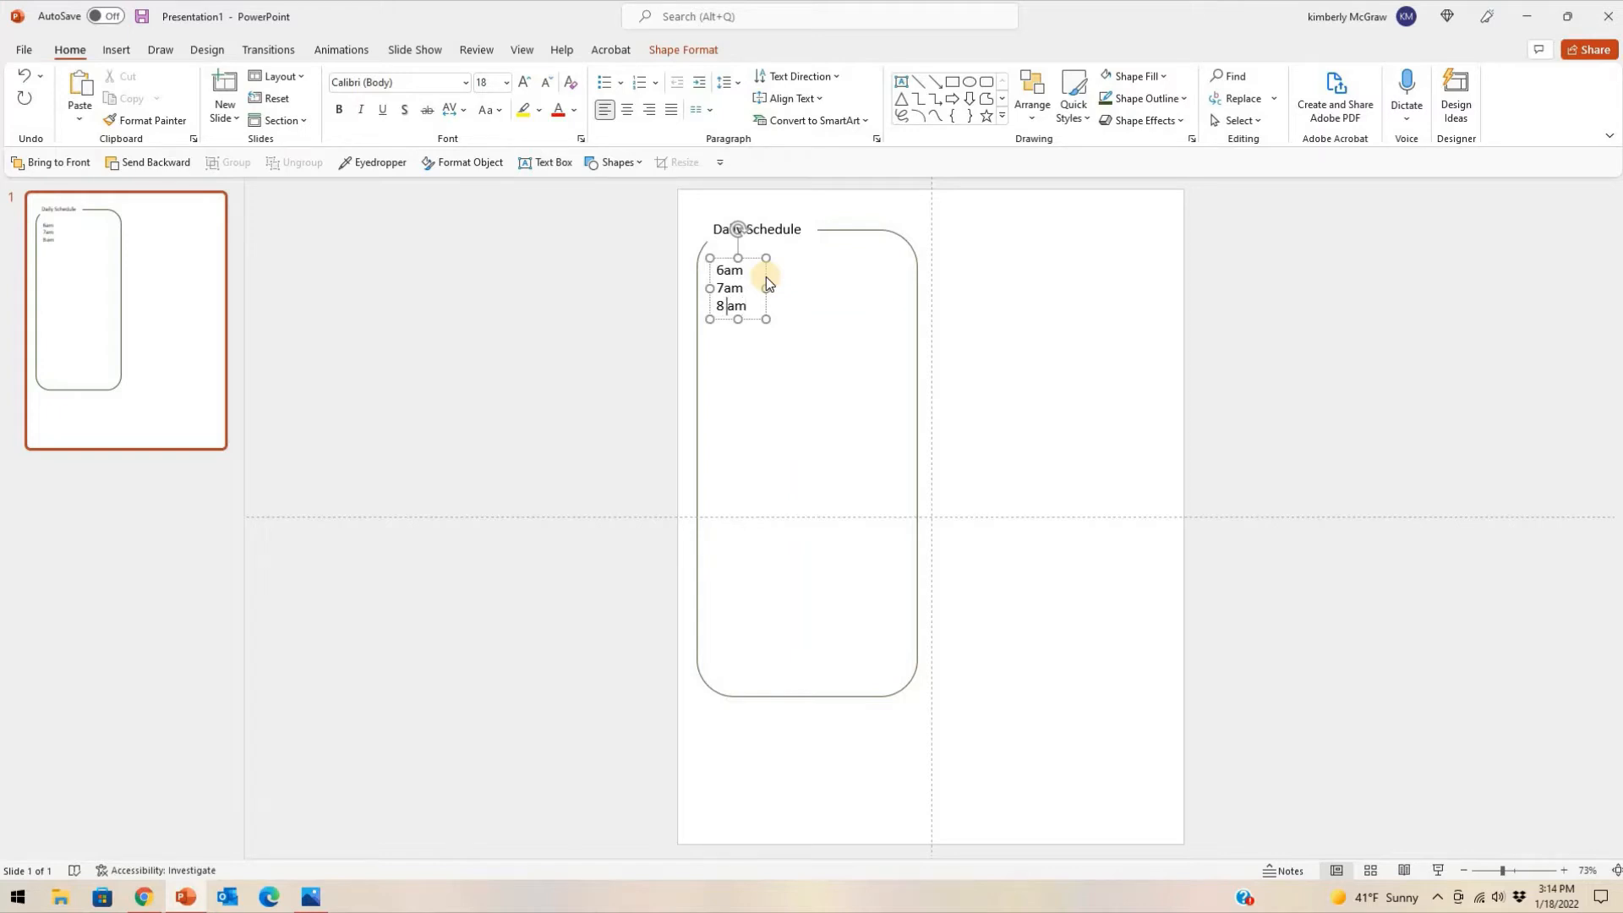
type("8 am")
key("Return")
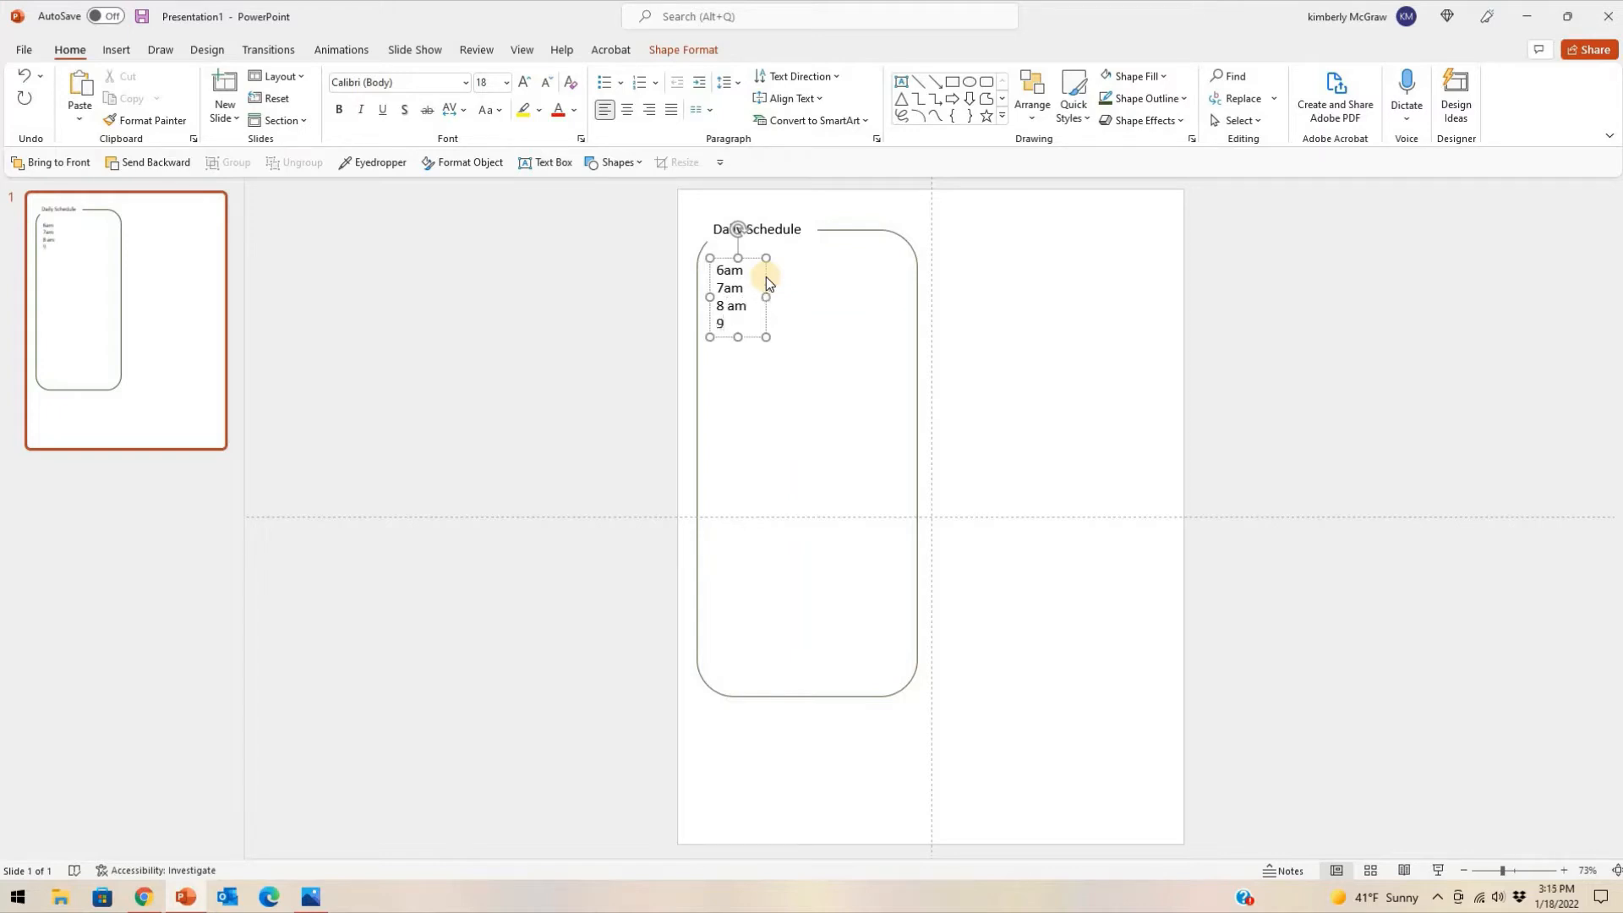